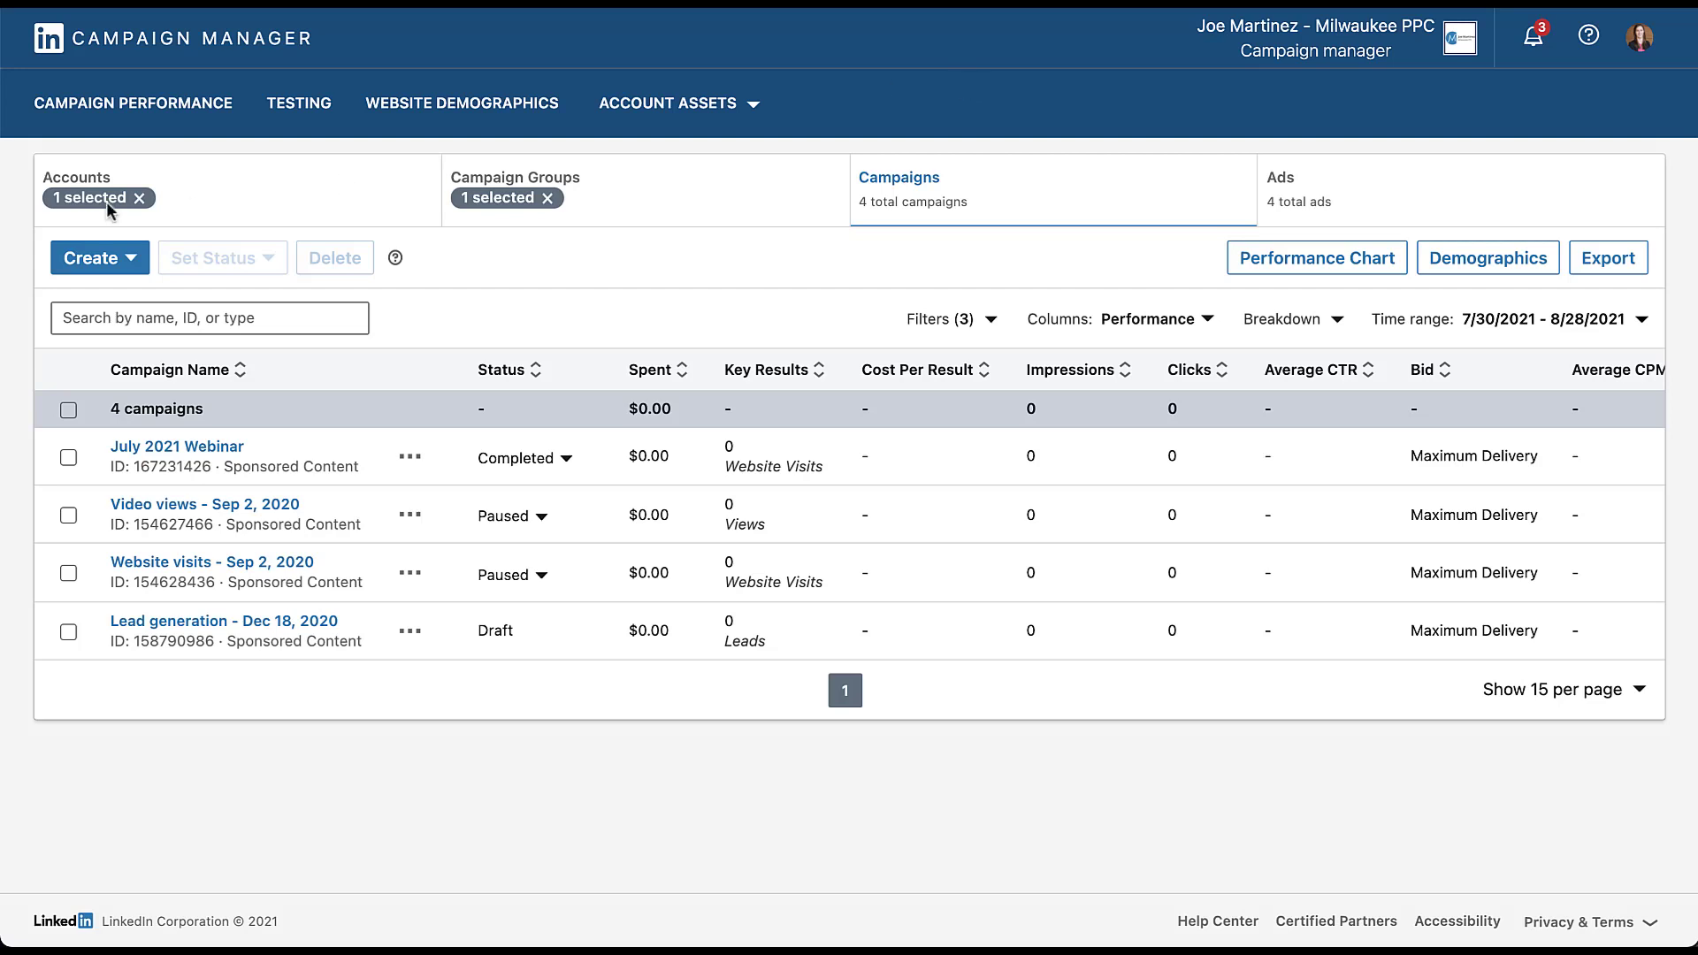
# - Create a new campaign in the Default Campaign Group with the Website visits objective
pyautogui.click(128, 259)
pyautogui.click(143, 380)
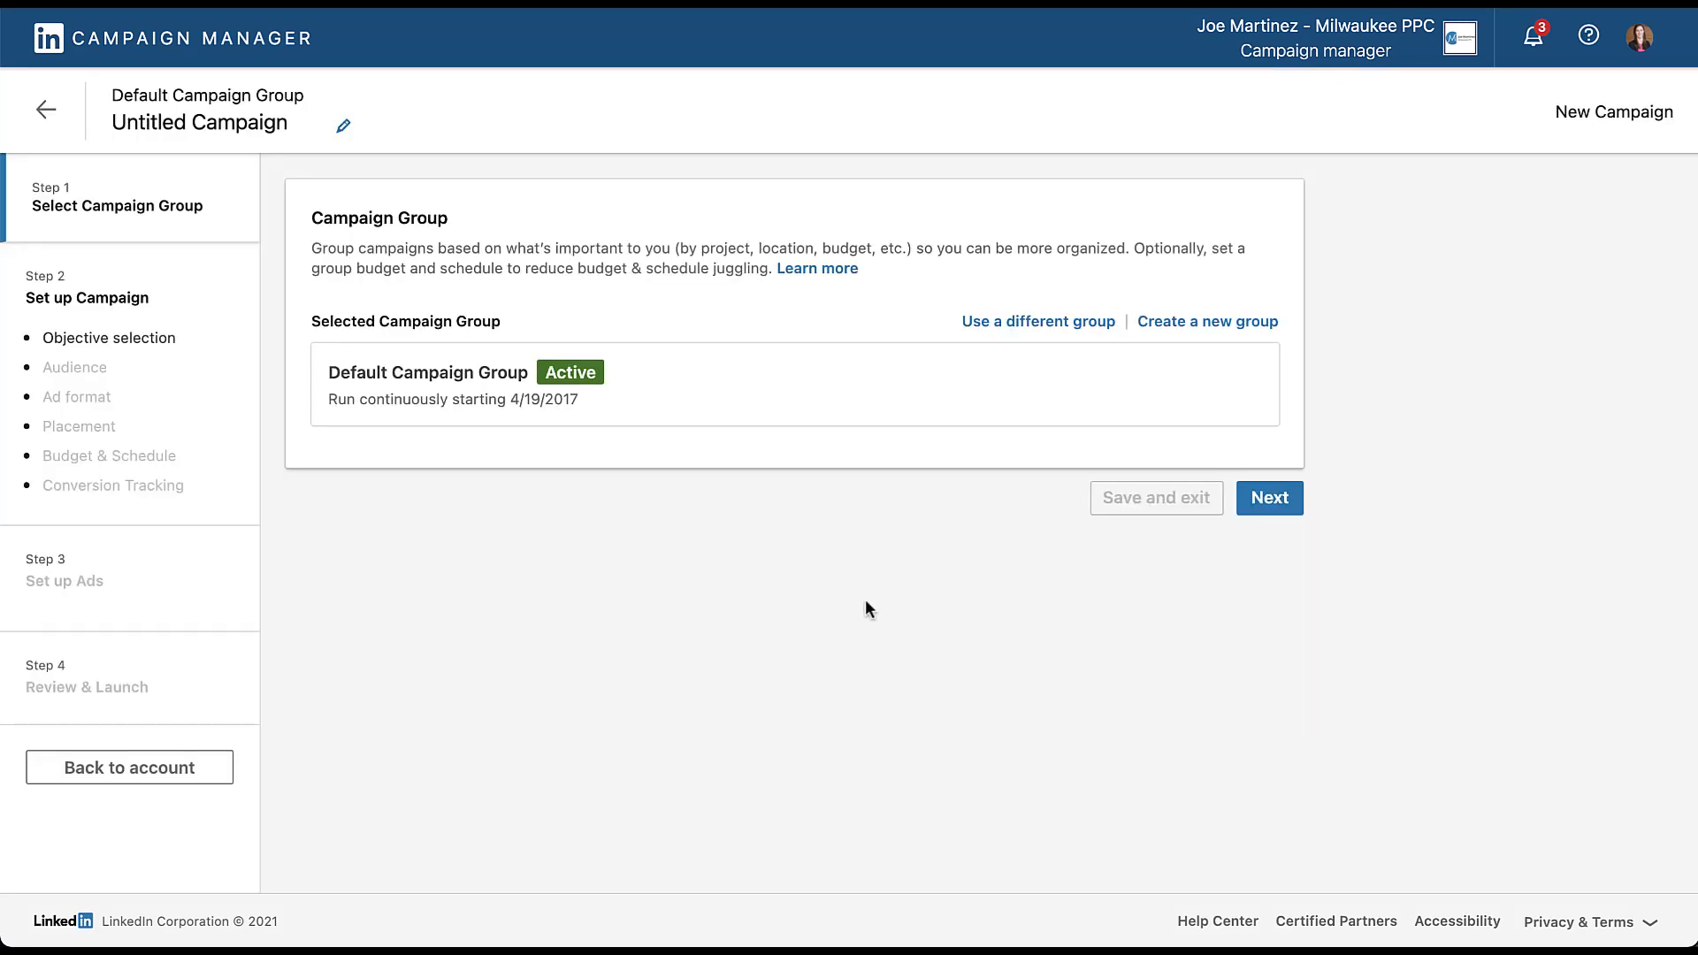
pyautogui.click(1271, 498)
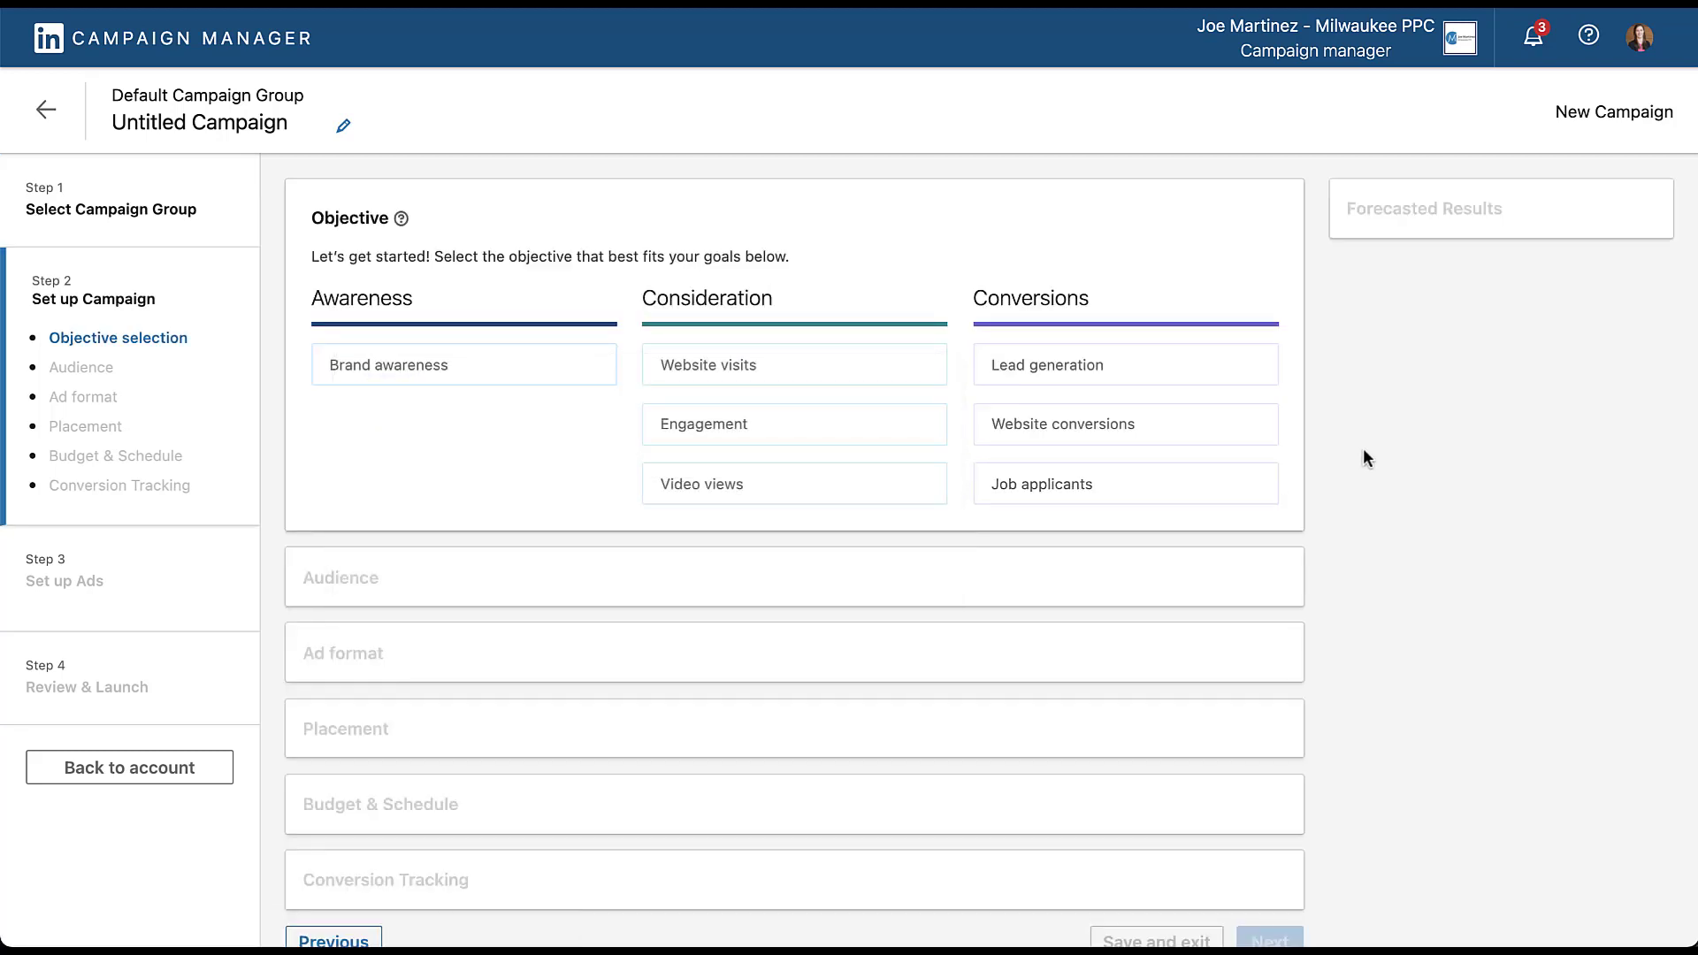
pyautogui.click(864, 370)
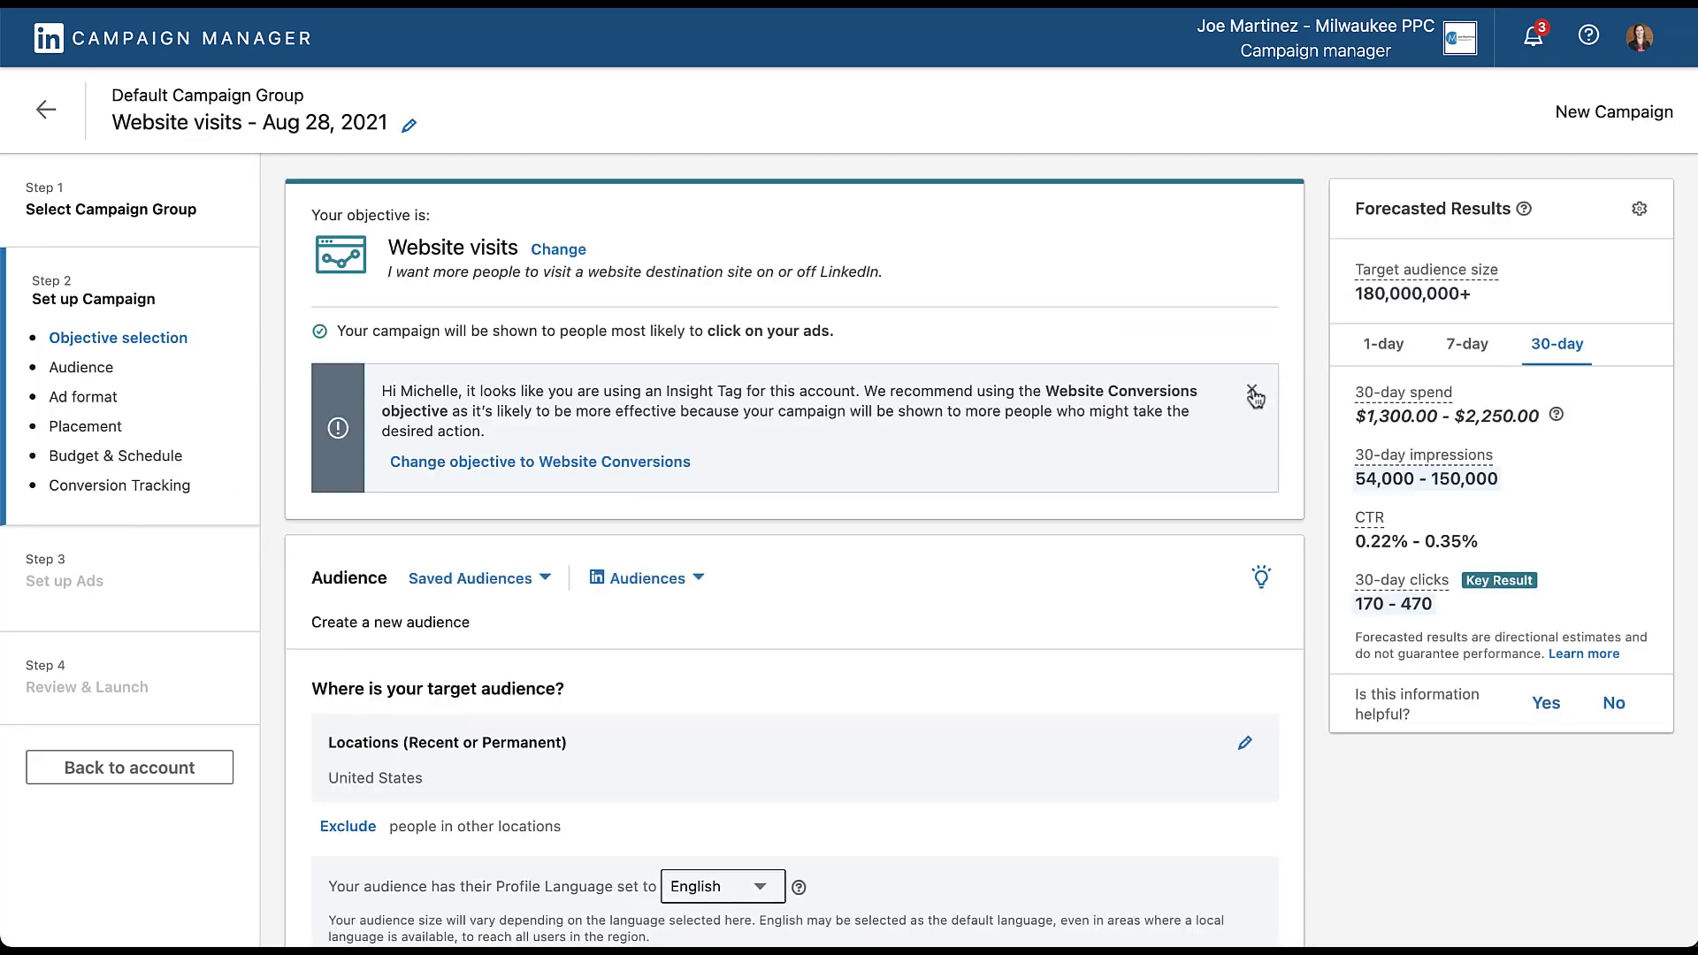
# - Search the Company Names audience attribute for "linkedin" to build the target audience
pyautogui.scroll(-6, 268, 440)
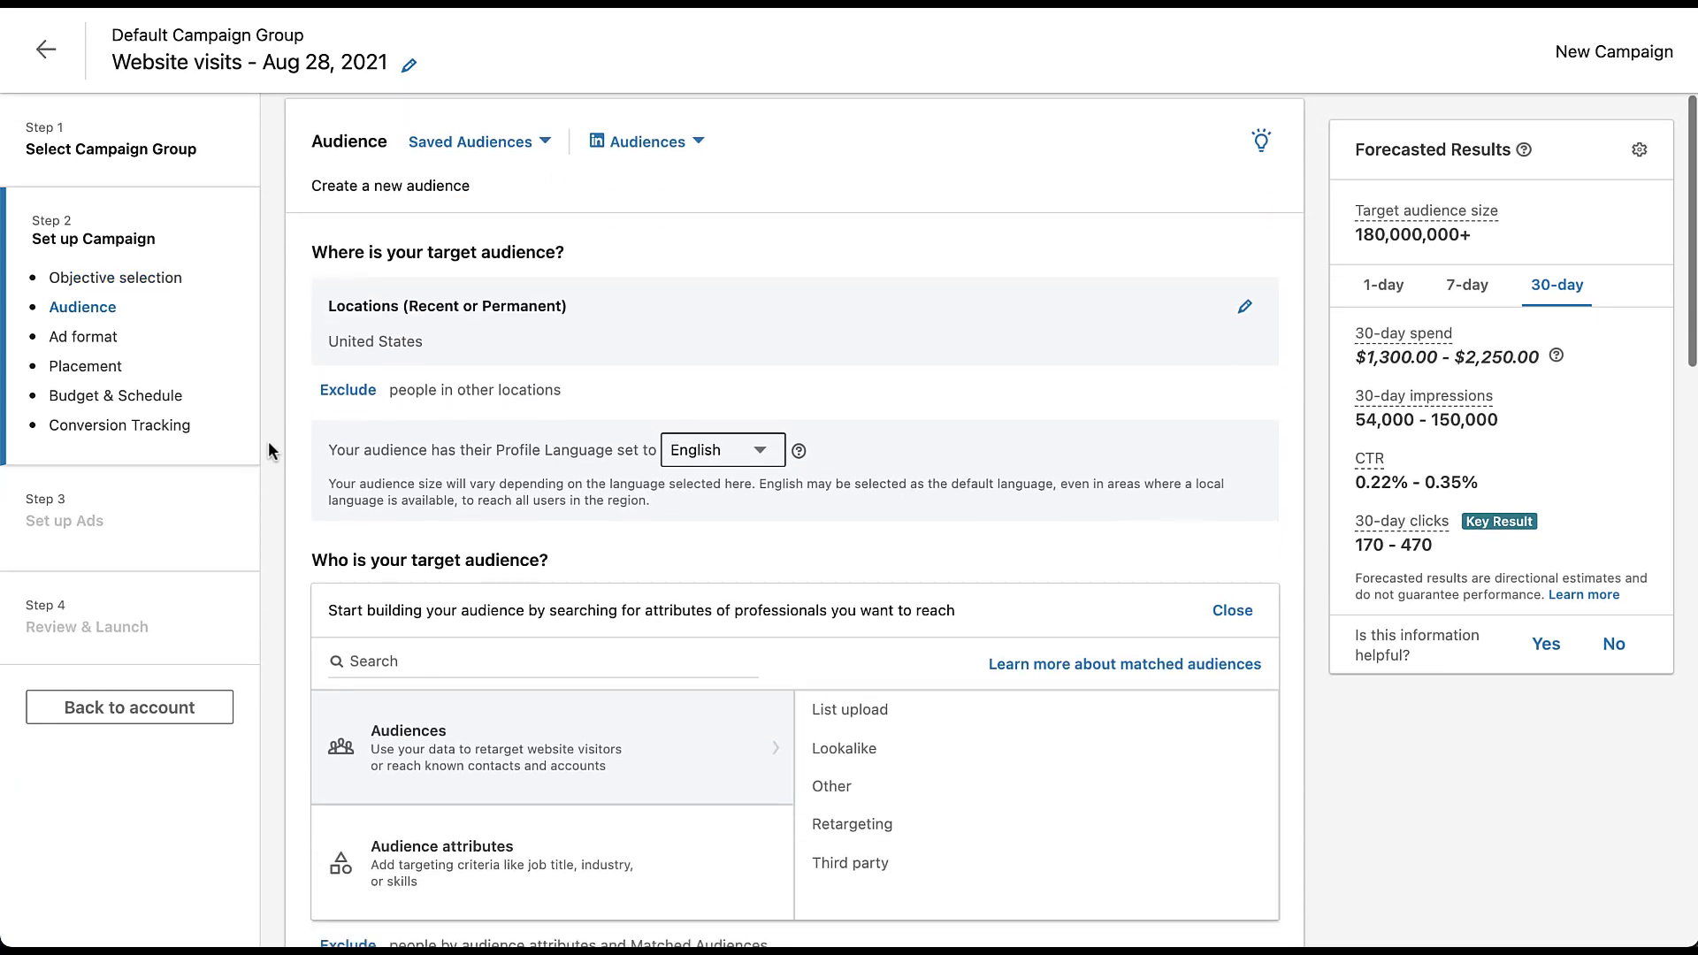
pyautogui.scroll(-3, 268, 441)
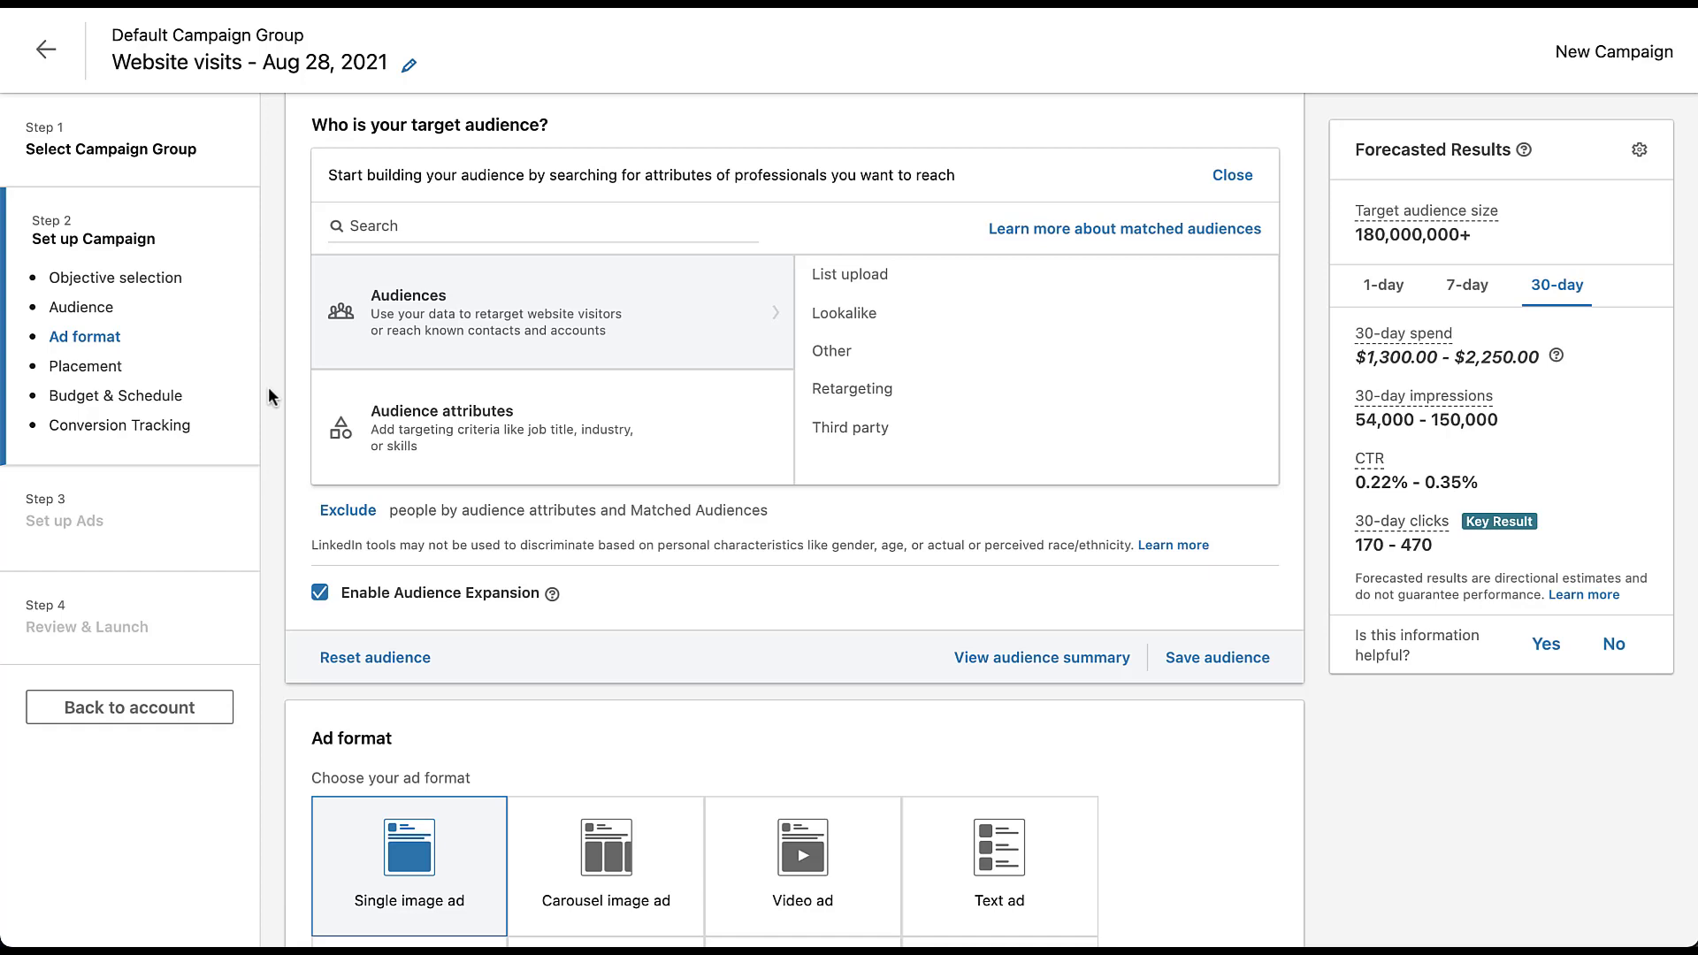
pyautogui.click(507, 465)
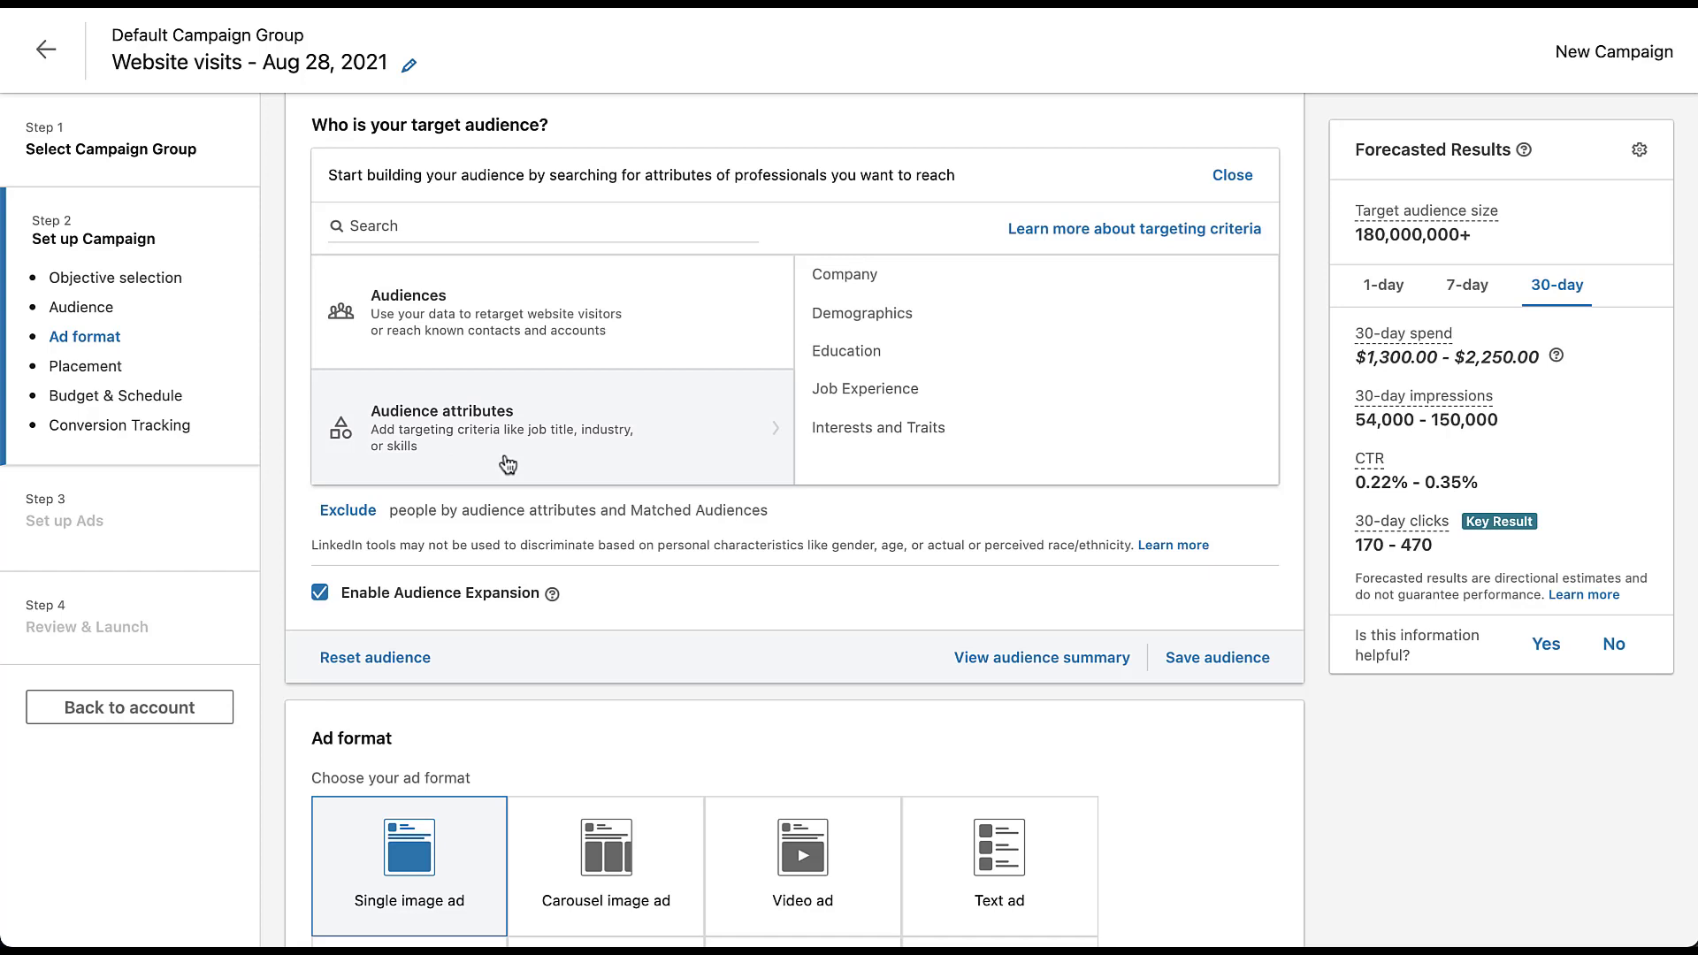
pyautogui.click(862, 279)
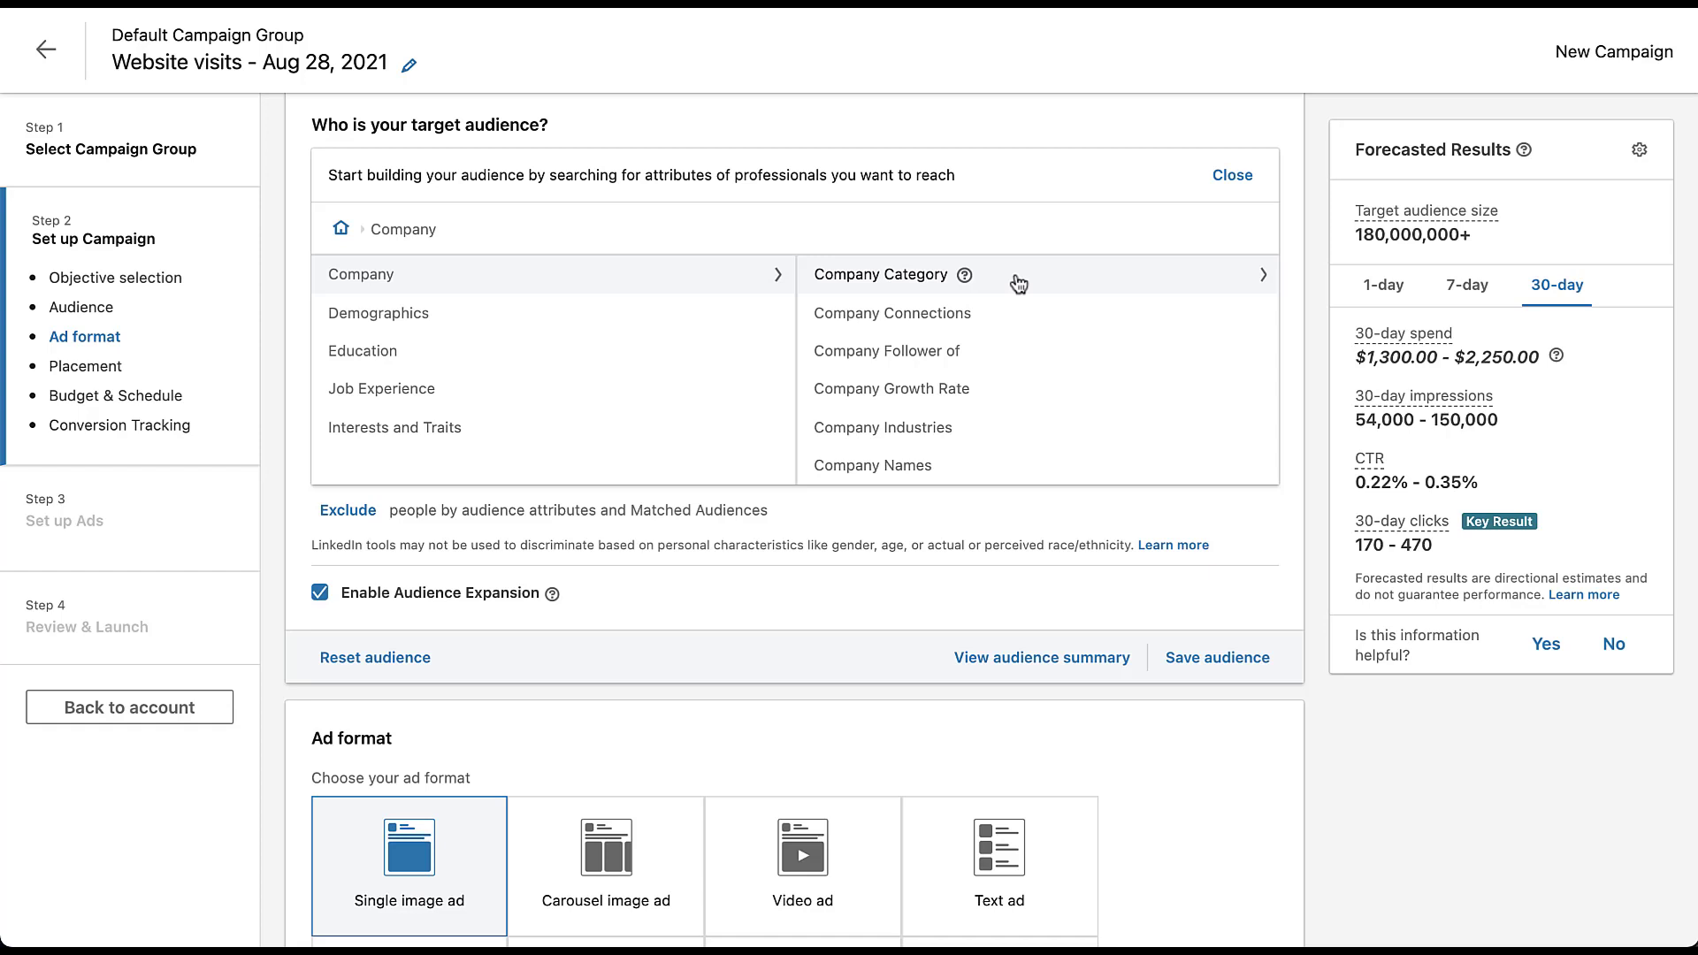
pyautogui.click(994, 467)
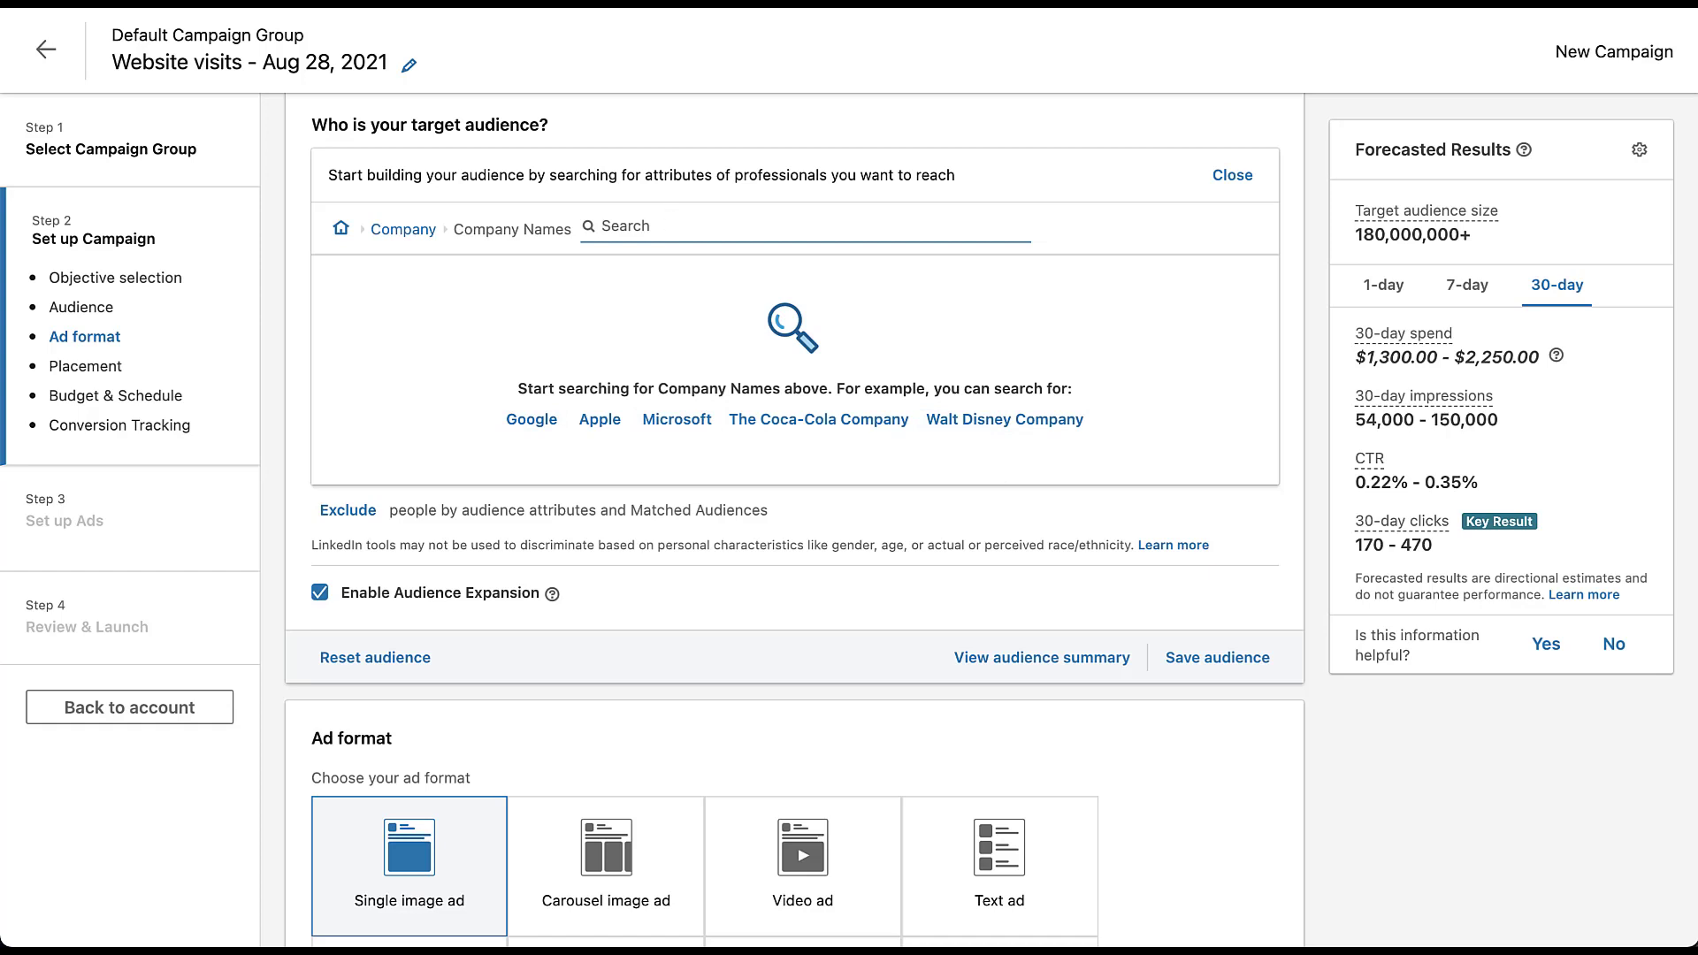
pyautogui.write('linkedin')
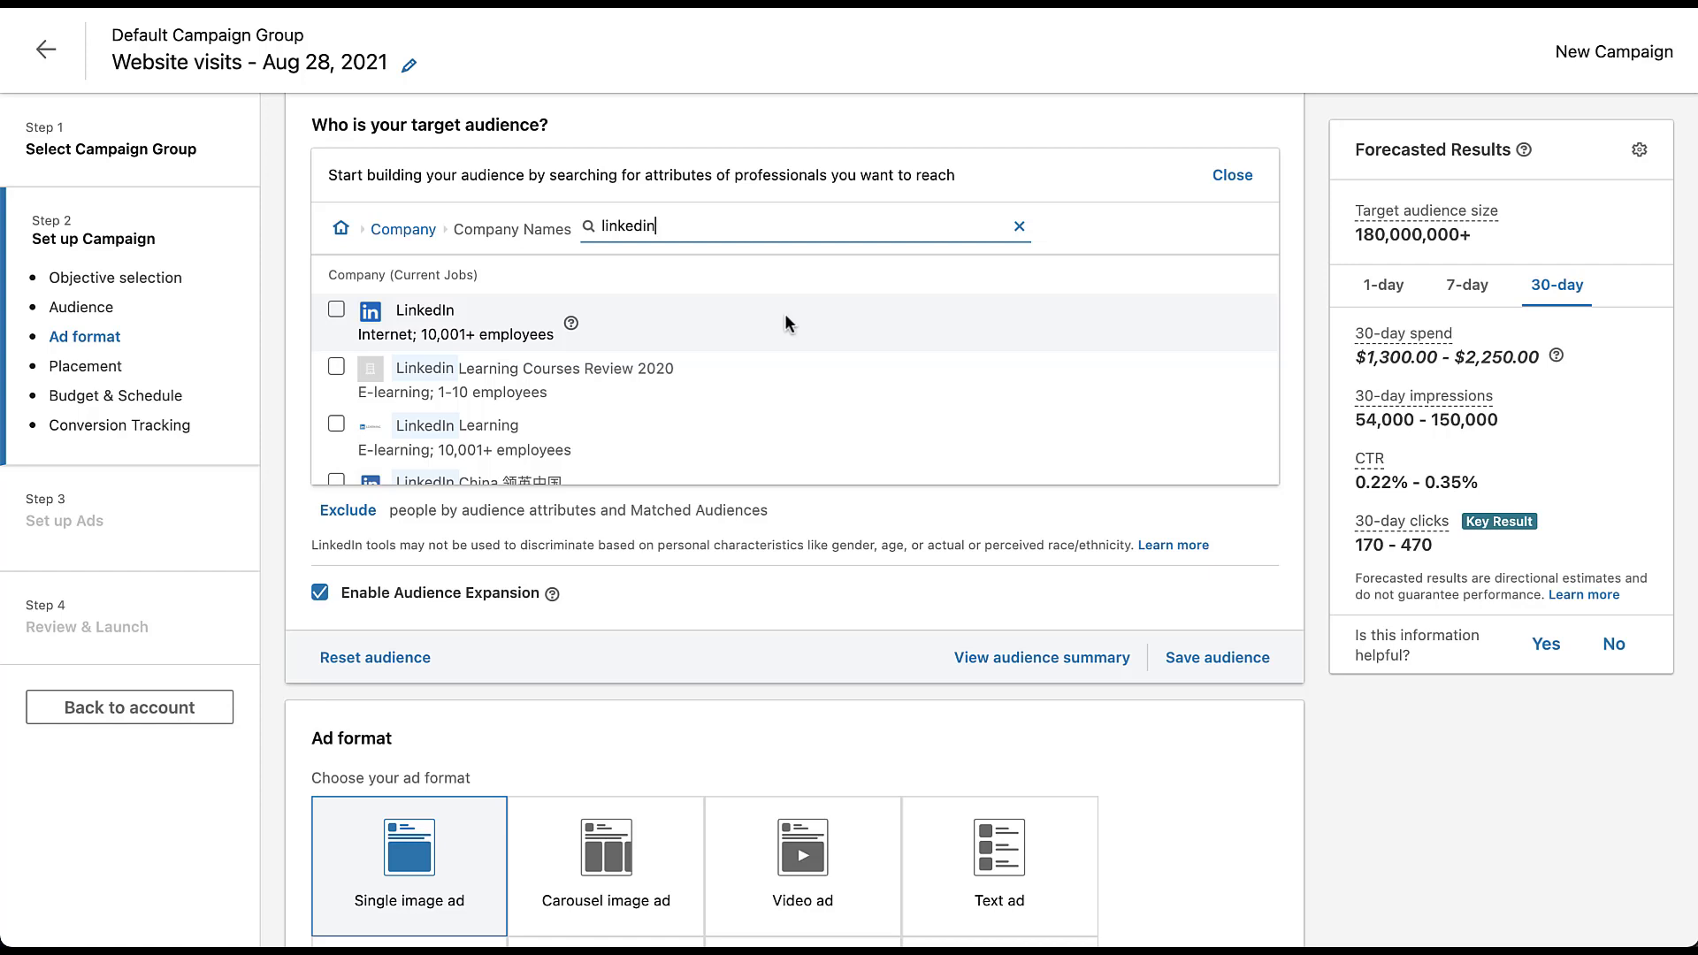
# - Look through the matching companies and include LinkedIn, the internet company with 10,001+ employees, in the target audience
pyautogui.scroll(-3, 786, 319)
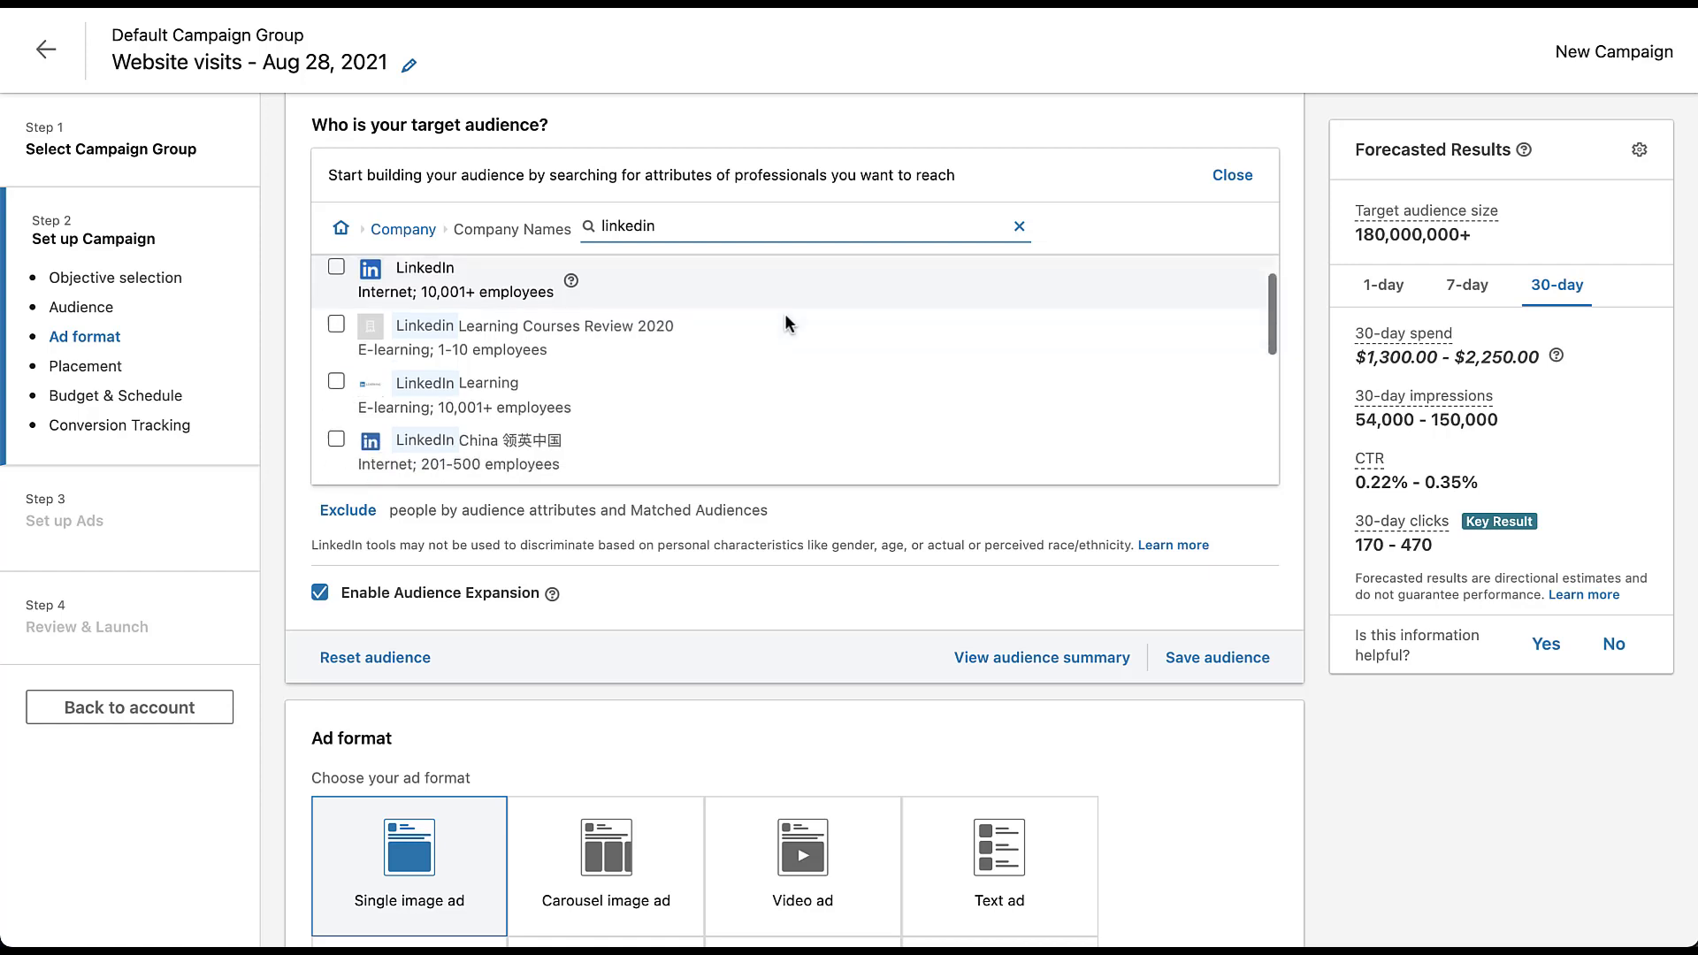
pyautogui.scroll(-4, 785, 316)
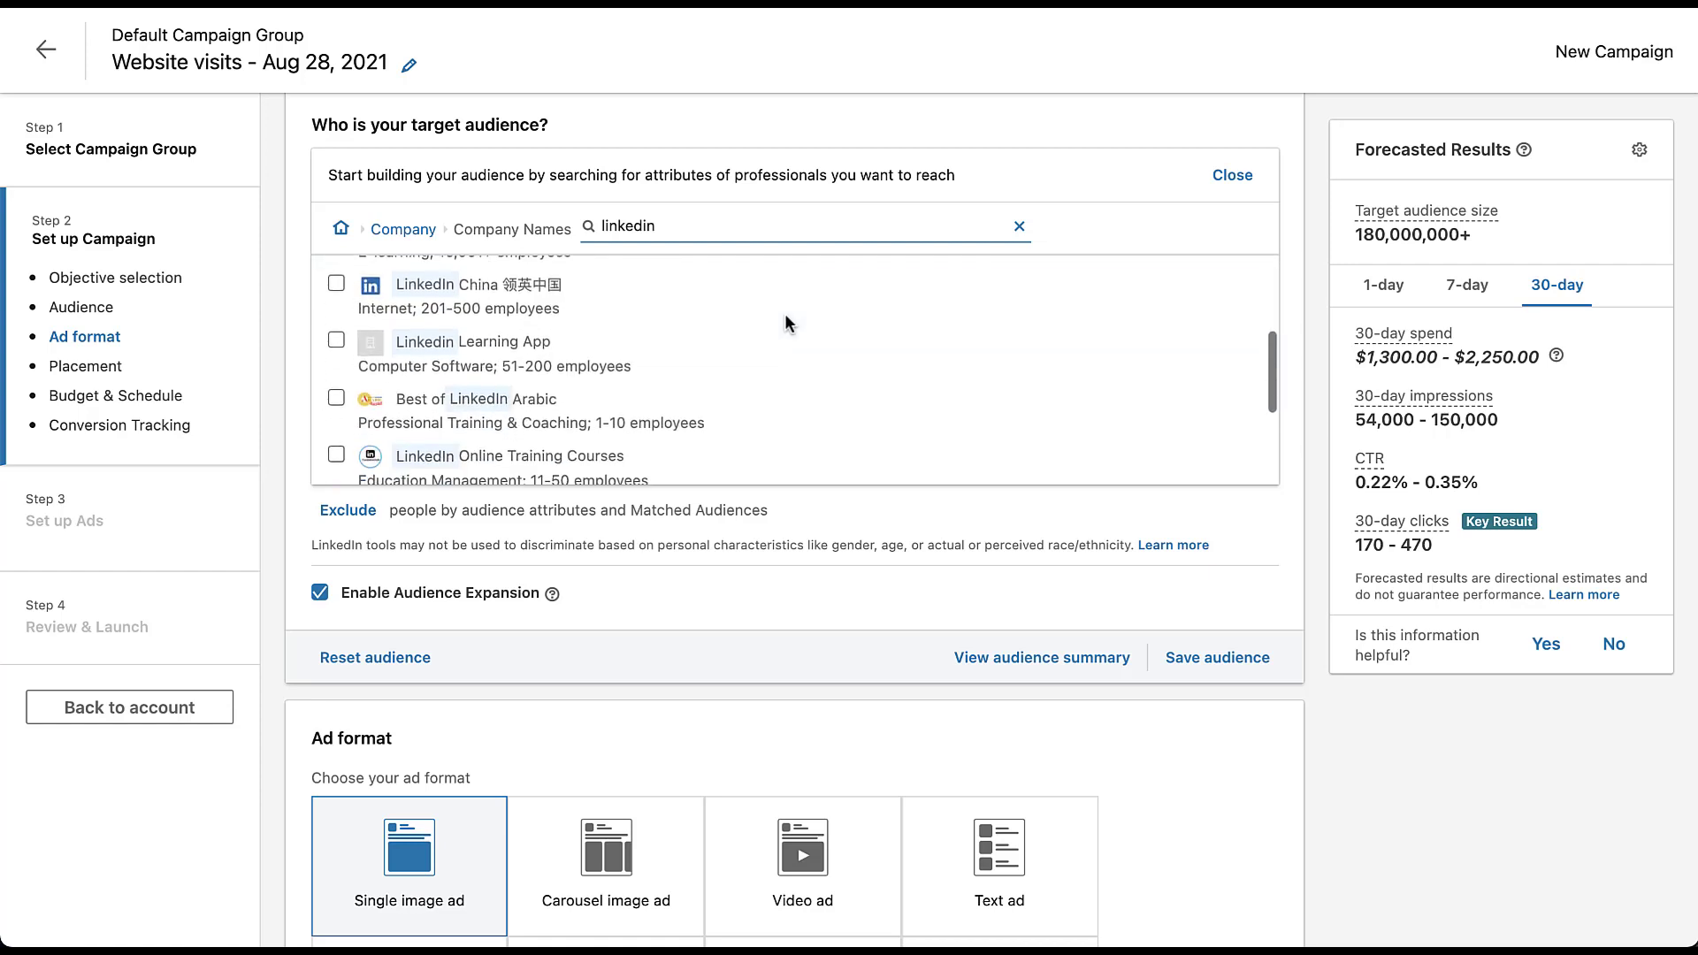
pyautogui.scroll(-3, 785, 316)
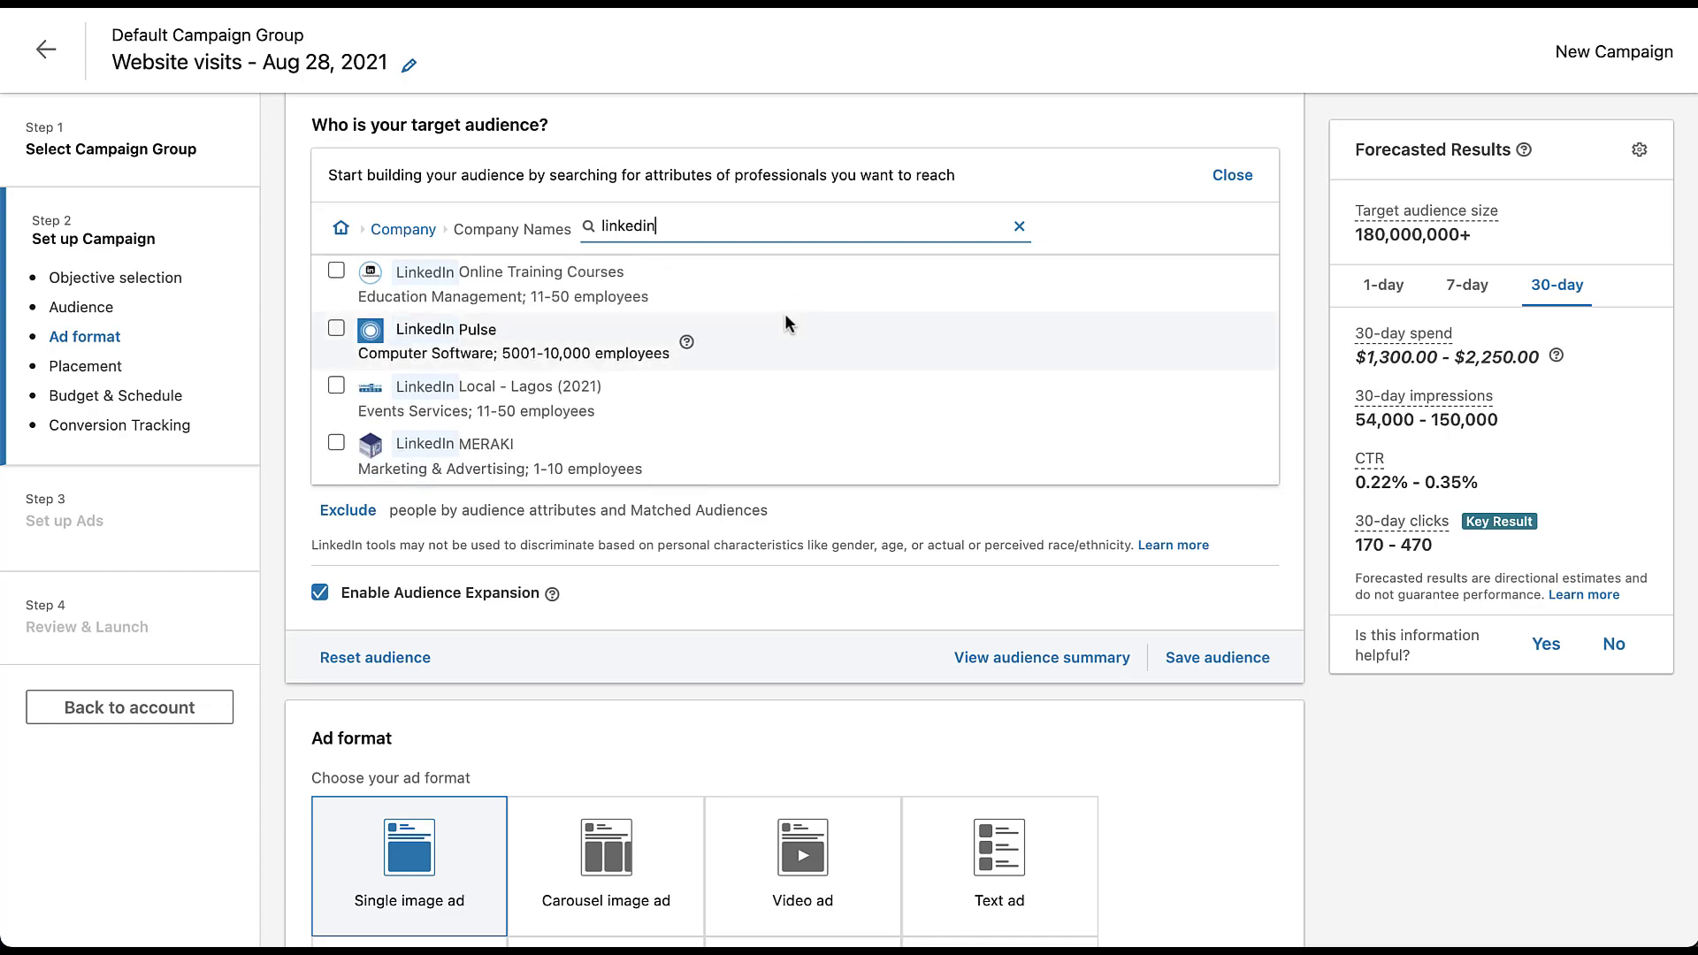
pyautogui.scroll(1, 785, 316)
pyautogui.scroll(7, 785, 321)
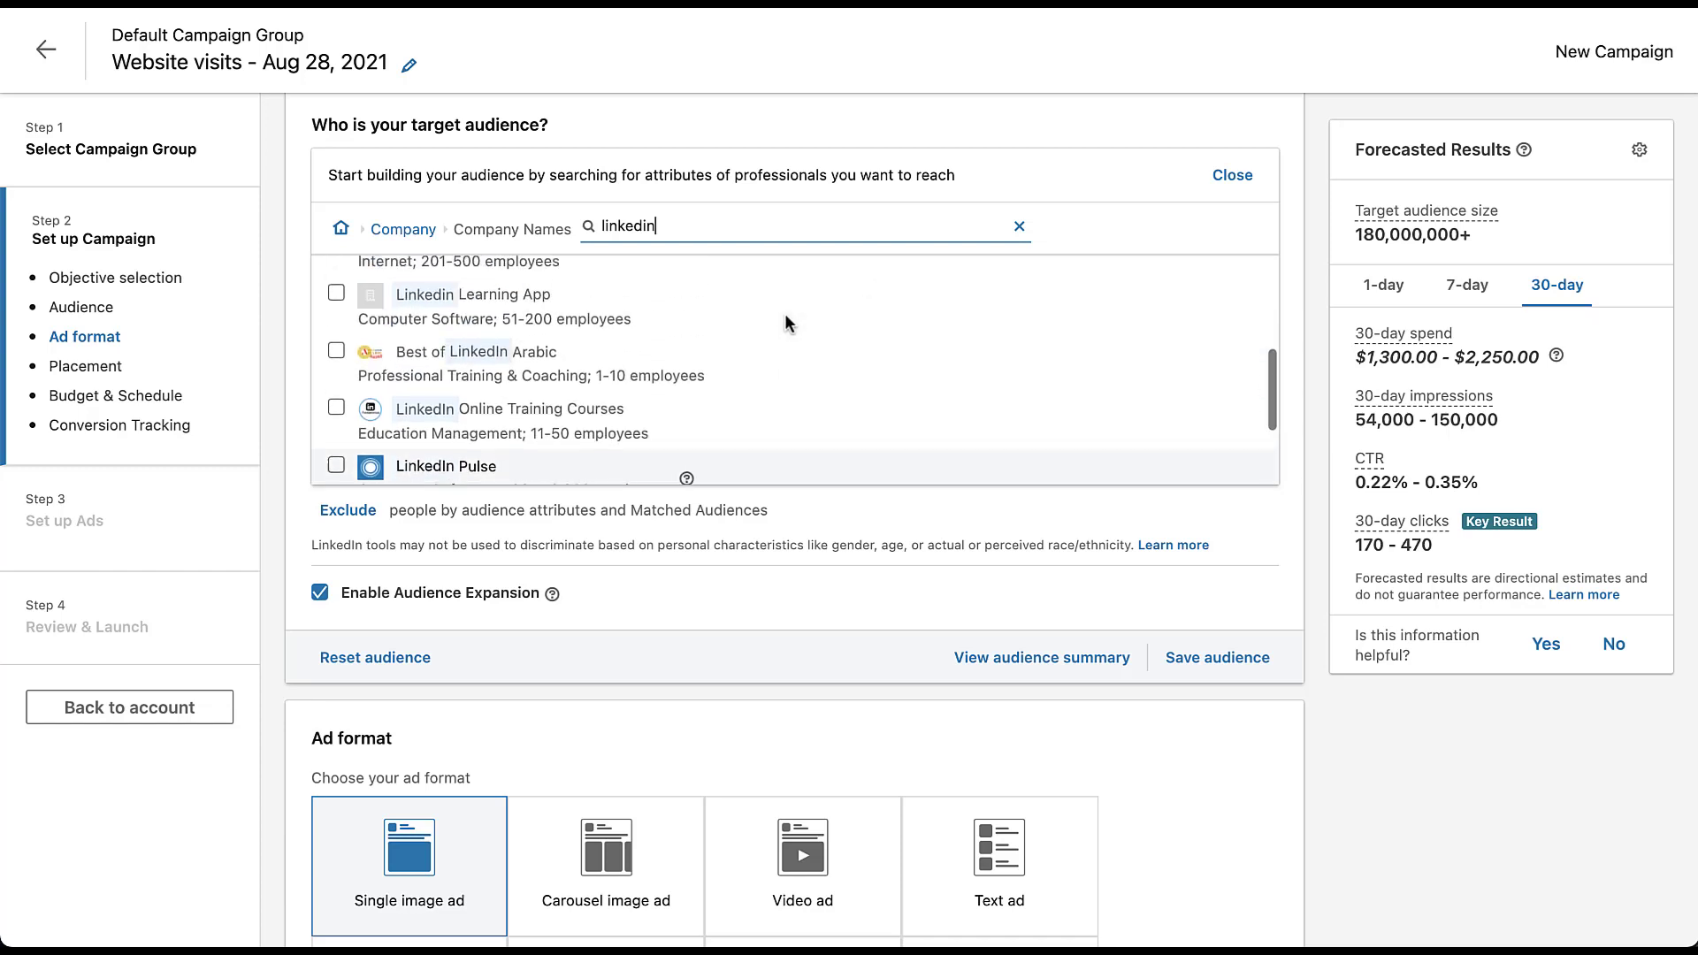
pyautogui.scroll(3, 786, 324)
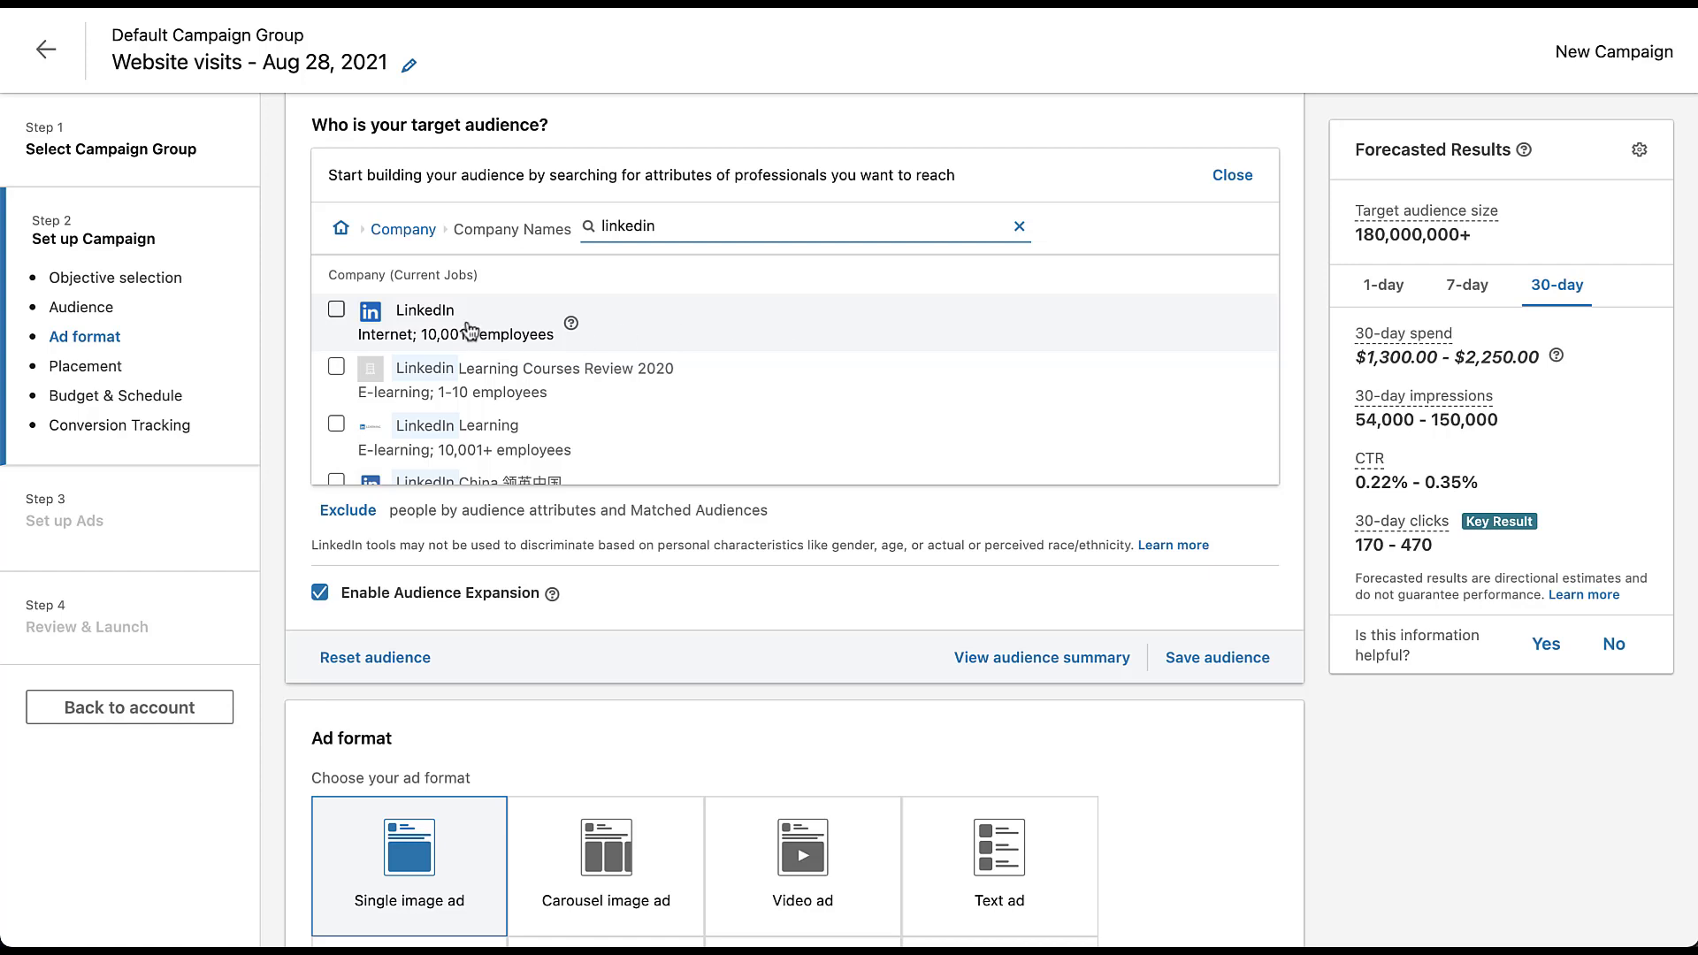
pyautogui.click(336, 309)
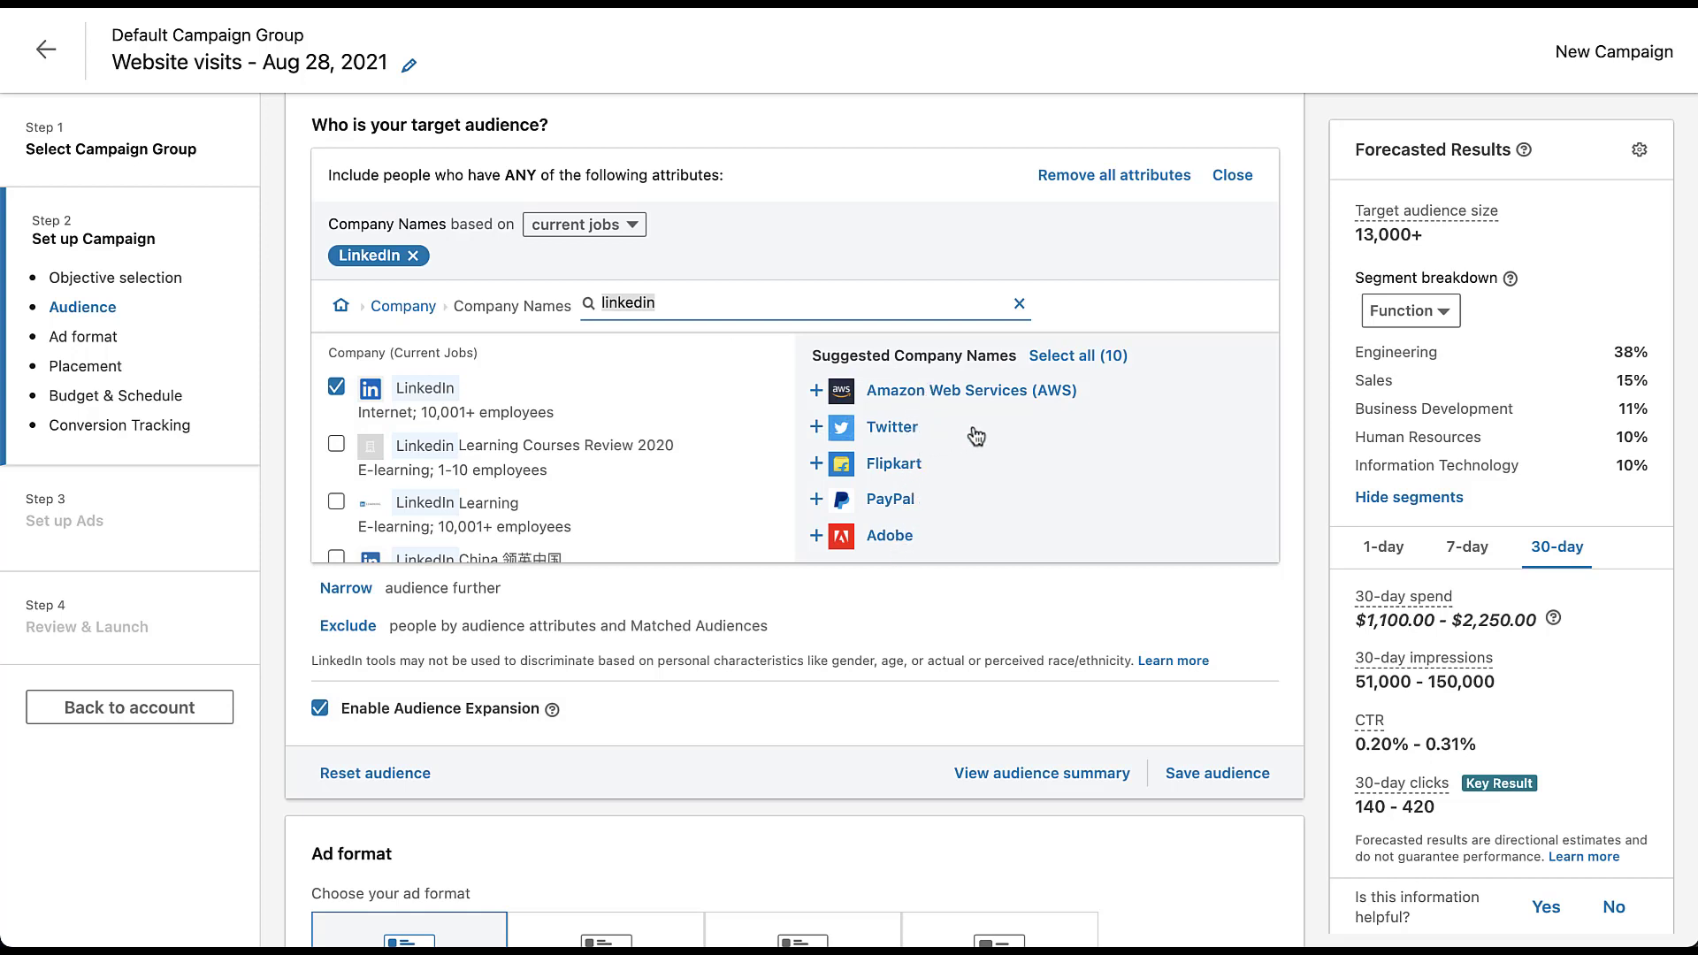
# - Add the suggested companies Twitter, Facebook, YouTube and Google to the included company names
pyautogui.click(893, 428)
pyautogui.scroll(-4, 949, 451)
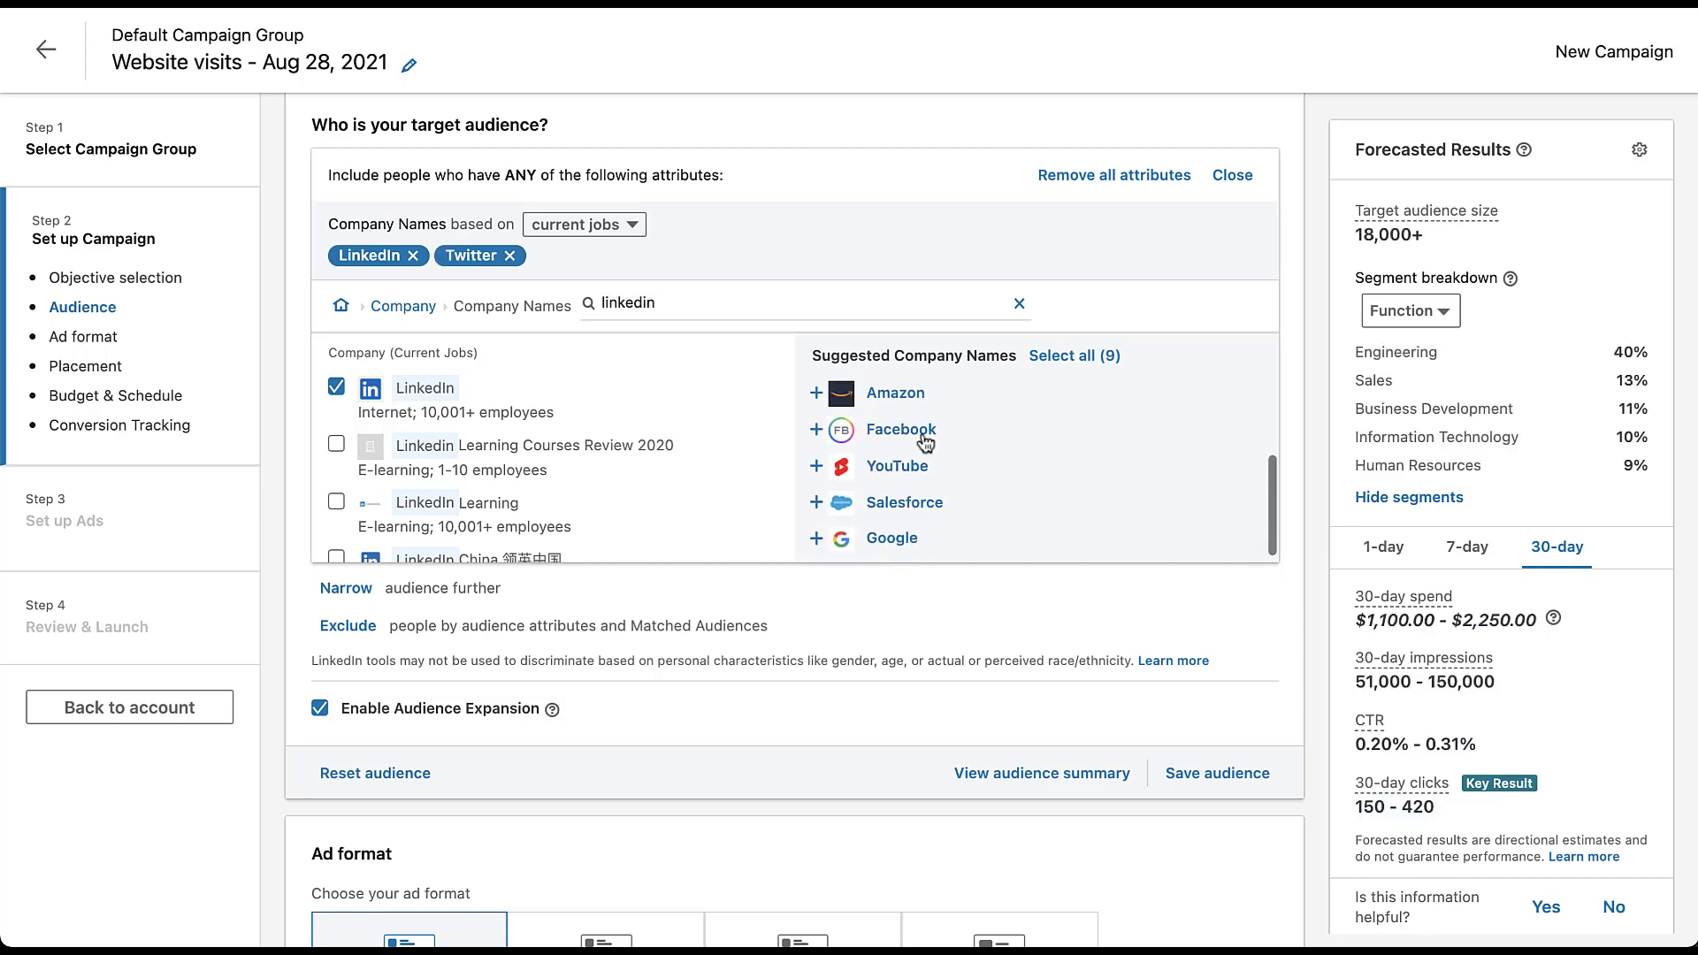
pyautogui.click(920, 442)
pyautogui.click(911, 466)
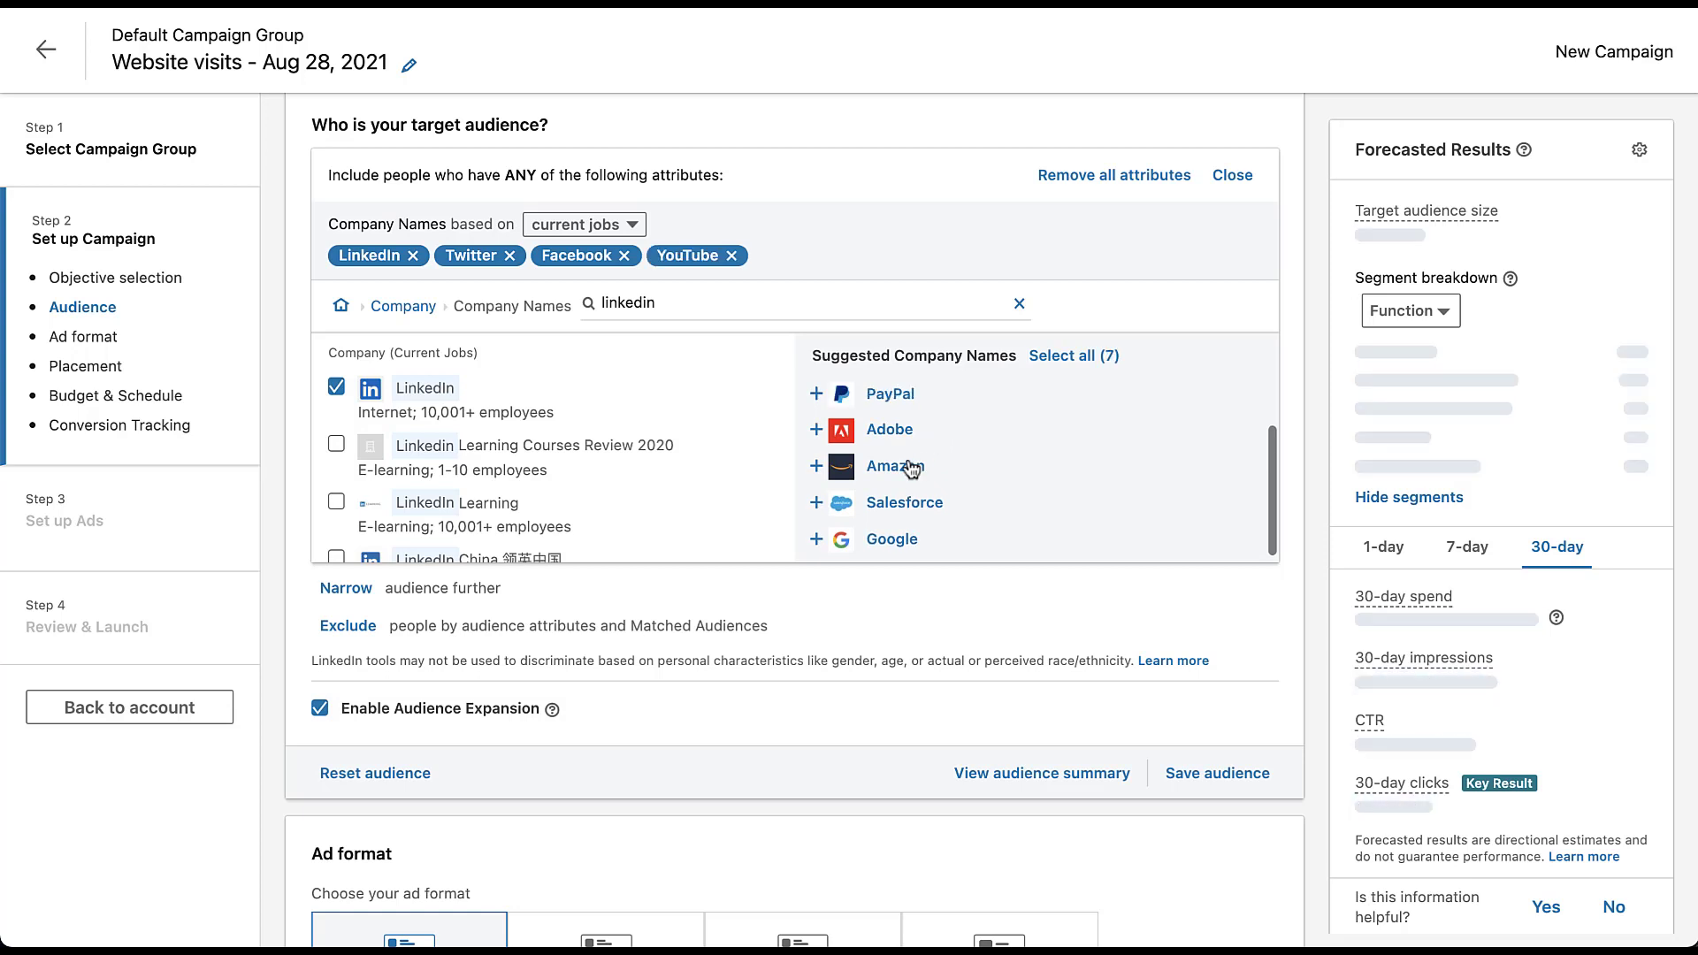
pyautogui.click(910, 540)
pyautogui.scroll(-2, 981, 486)
pyautogui.scroll(1, 978, 442)
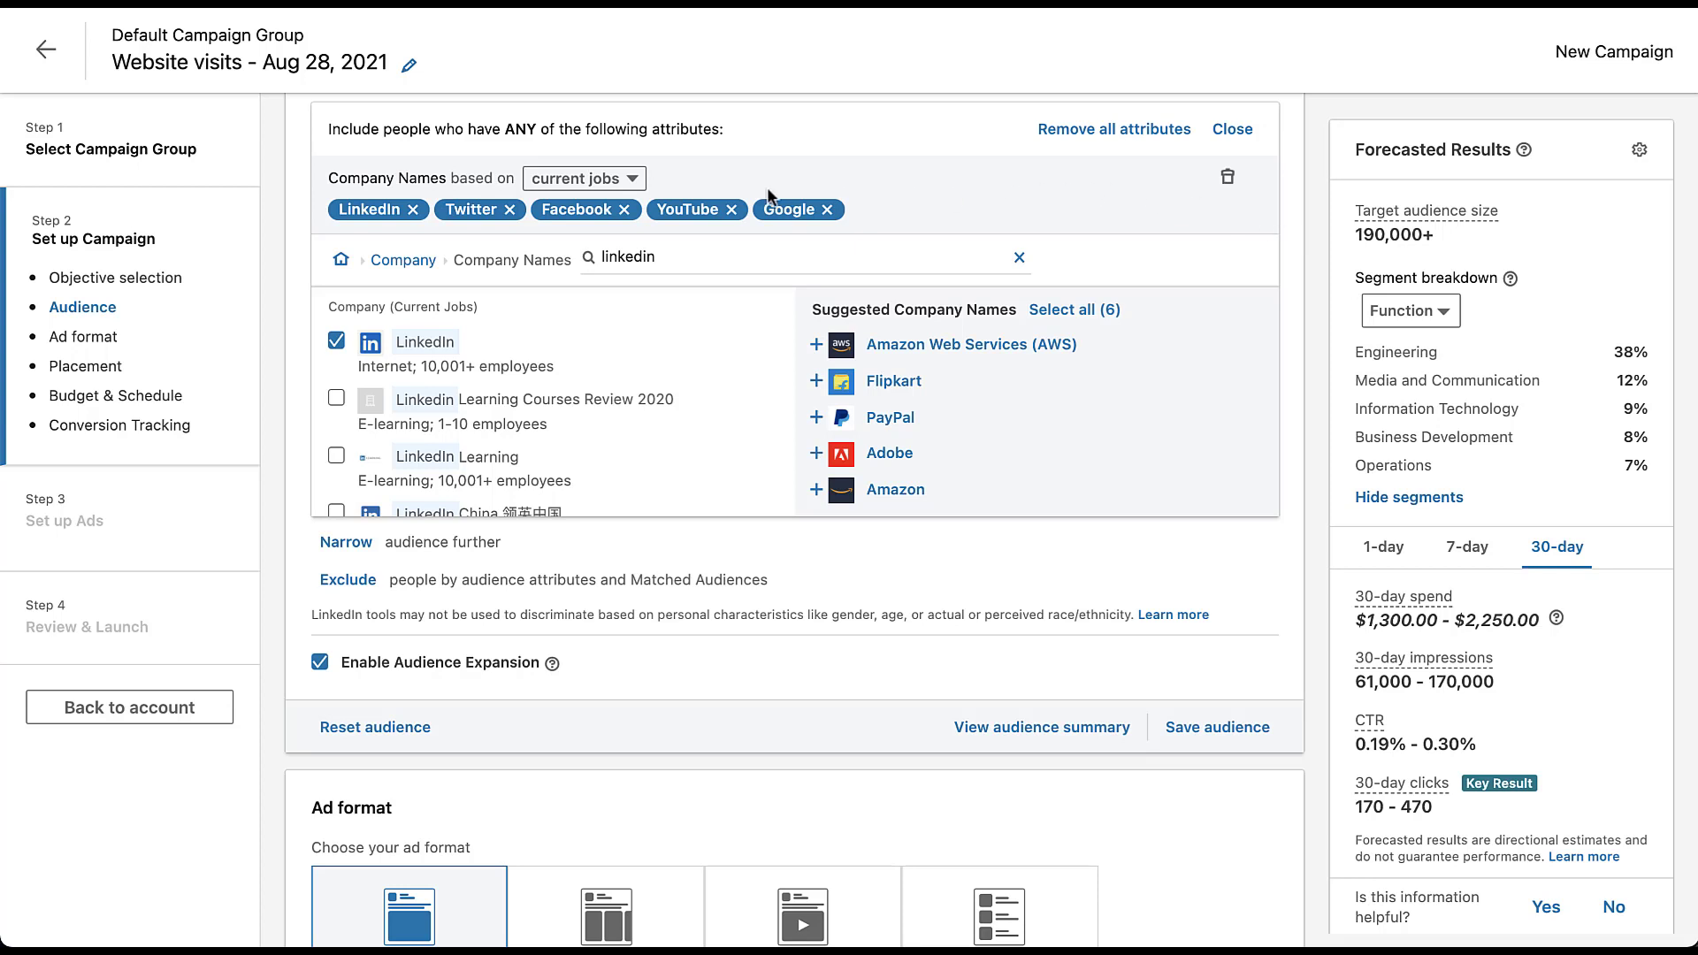
# - Check the current and past job options for the company names, keep current jobs, and finish editing the included attributes
pyautogui.click(640, 184)
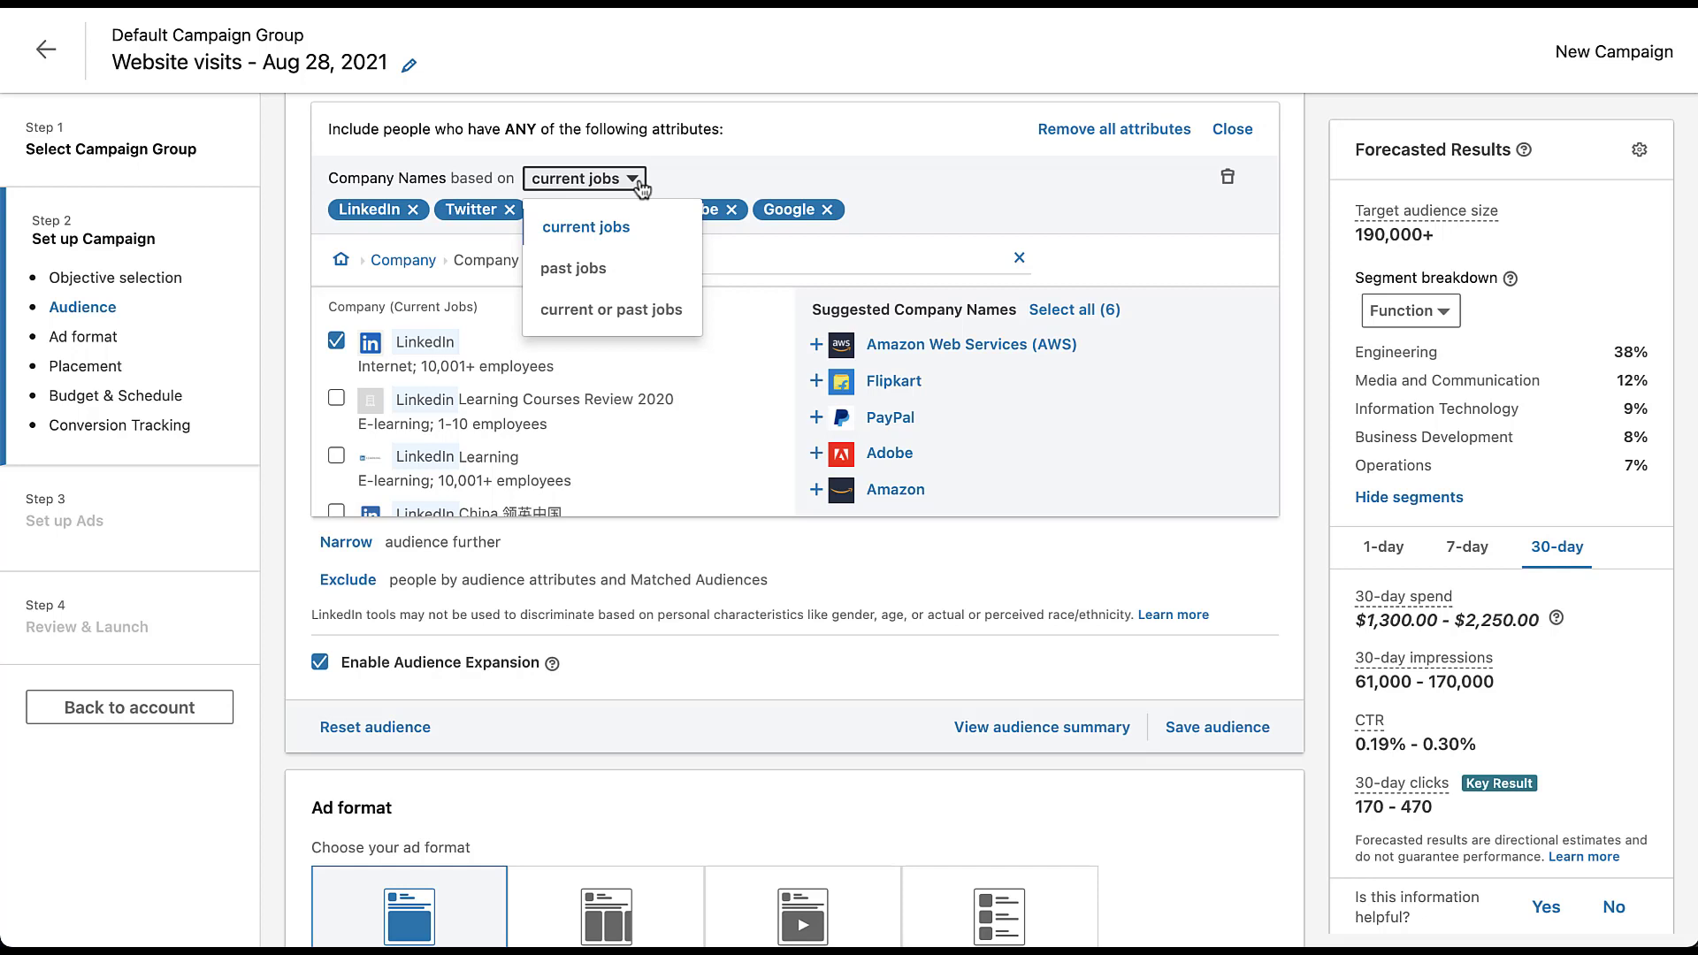
pyautogui.click(643, 185)
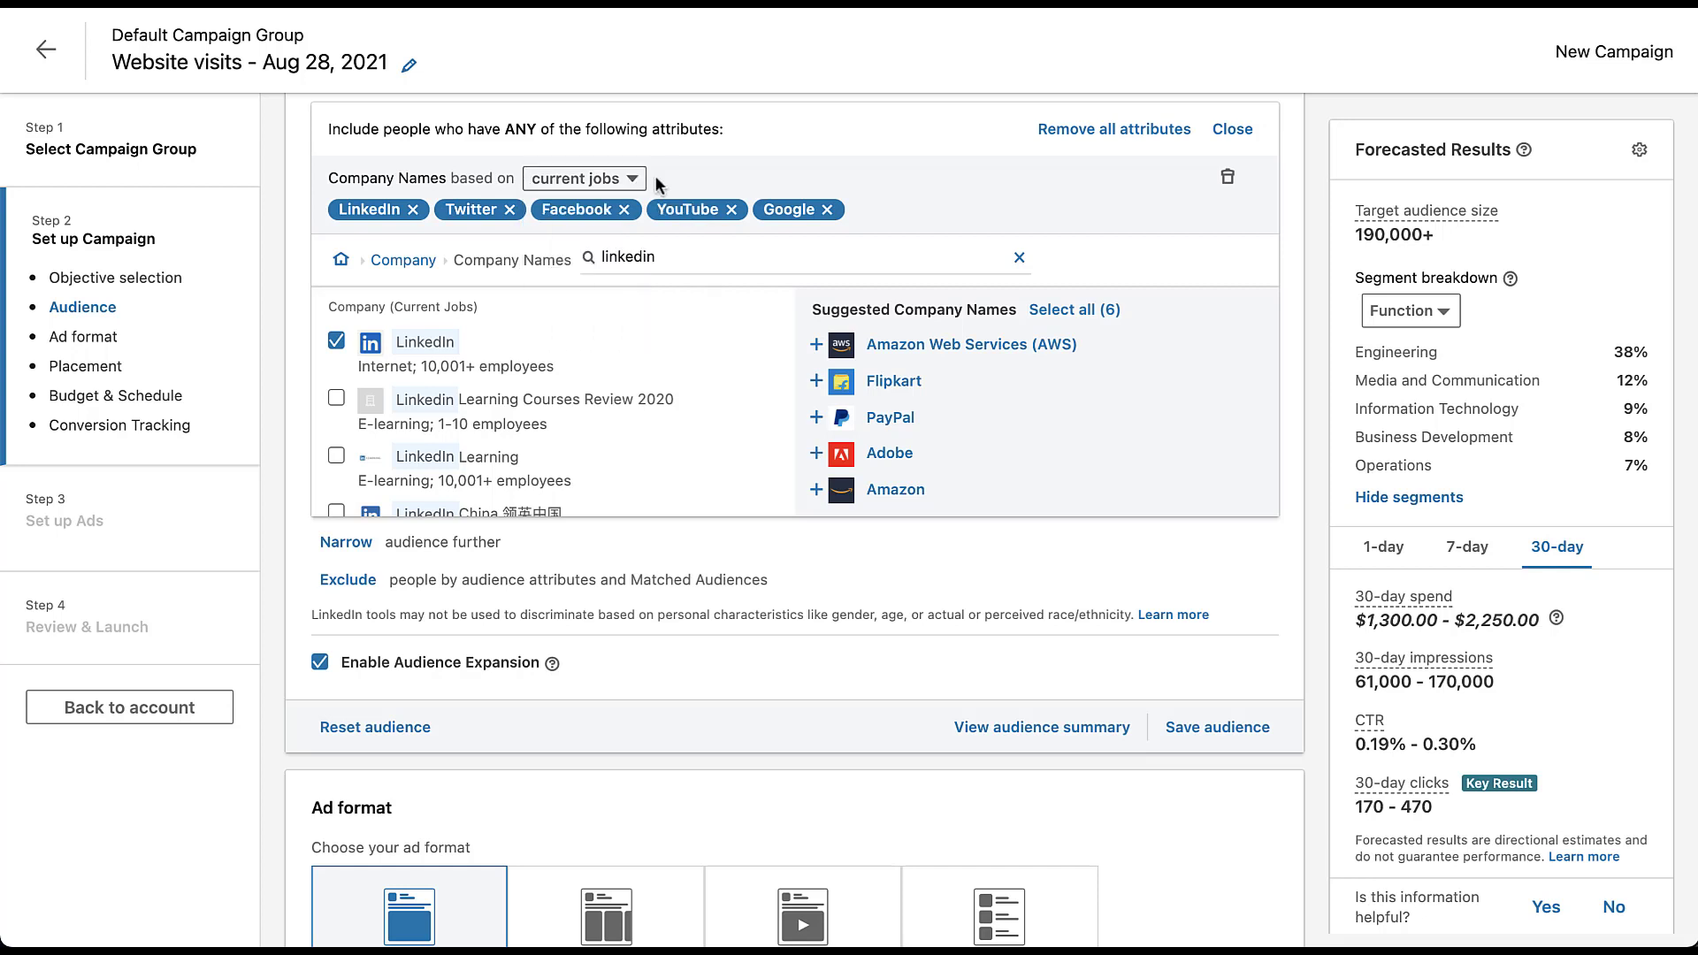
pyautogui.click(1242, 133)
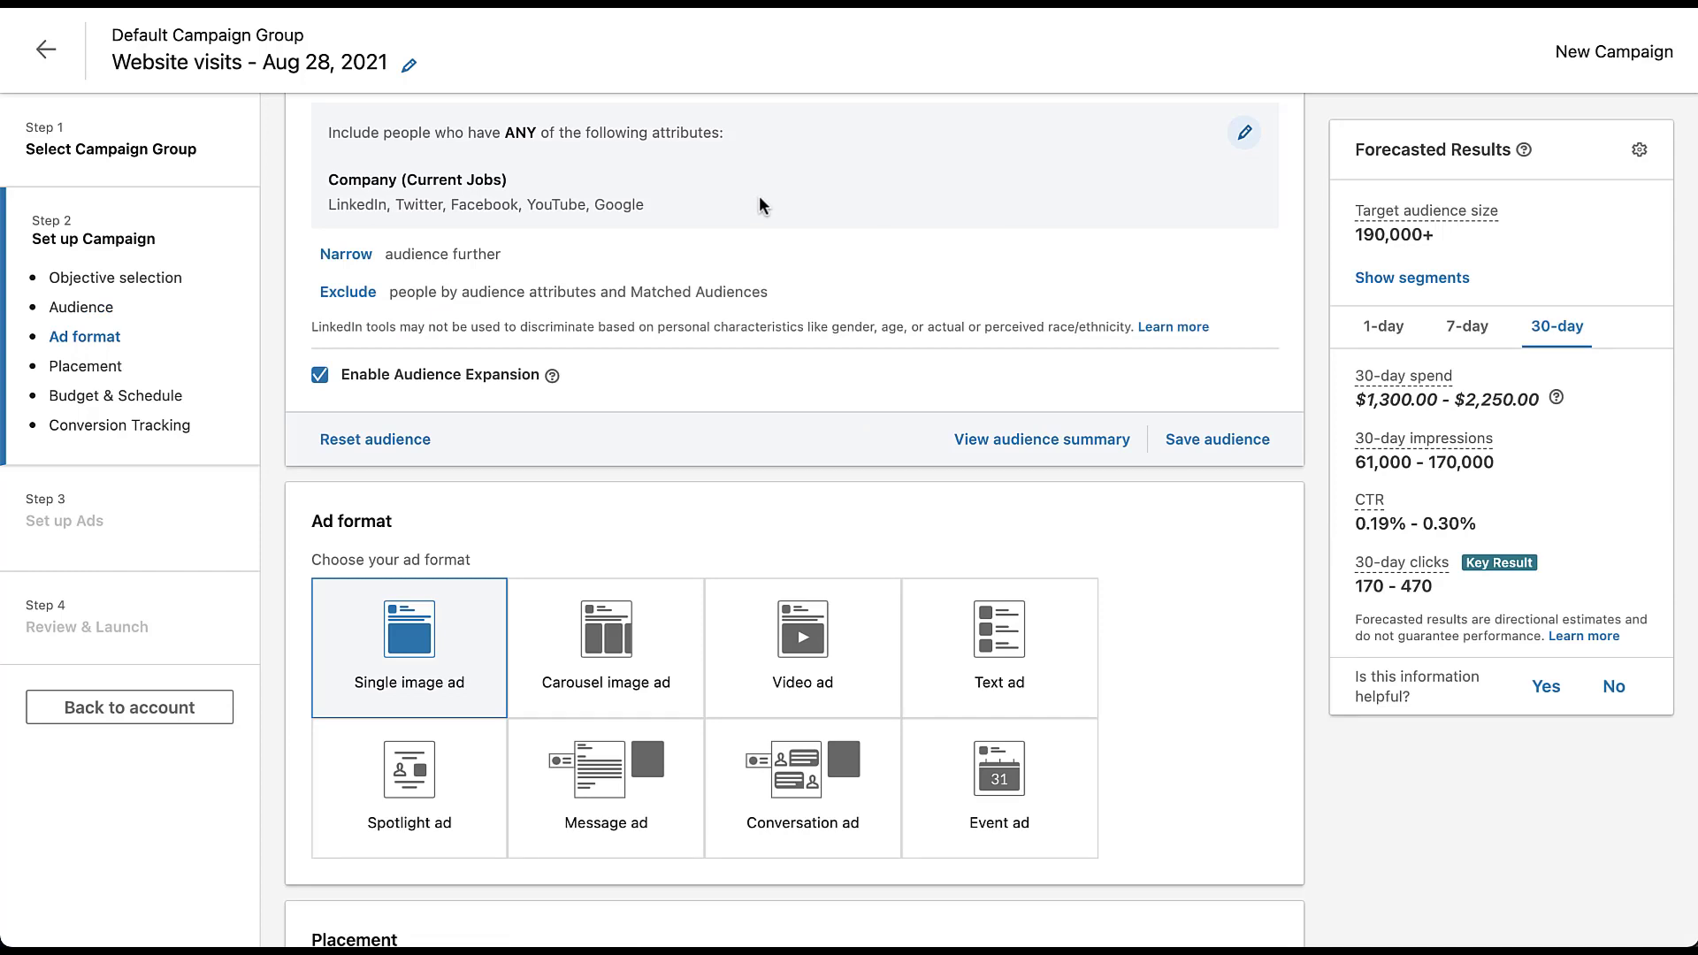
# - Open the options for narrowing and excluding the company-name audience, and turn off Audience Expansion
pyautogui.click(356, 256)
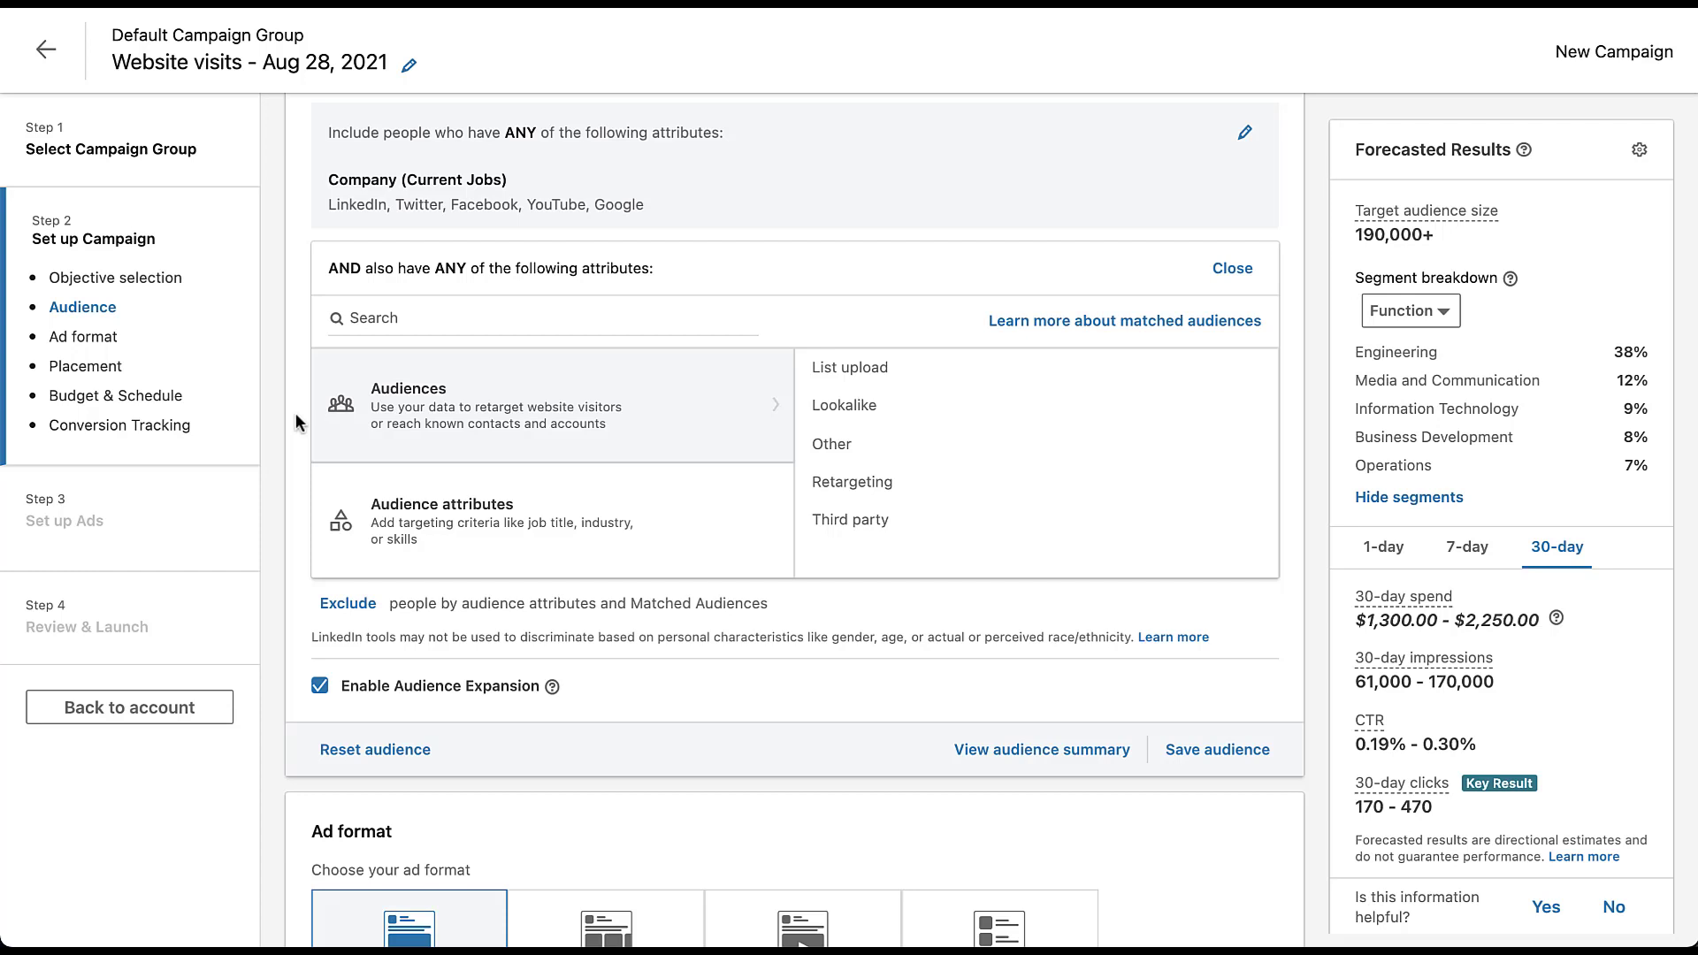
pyautogui.click(325, 605)
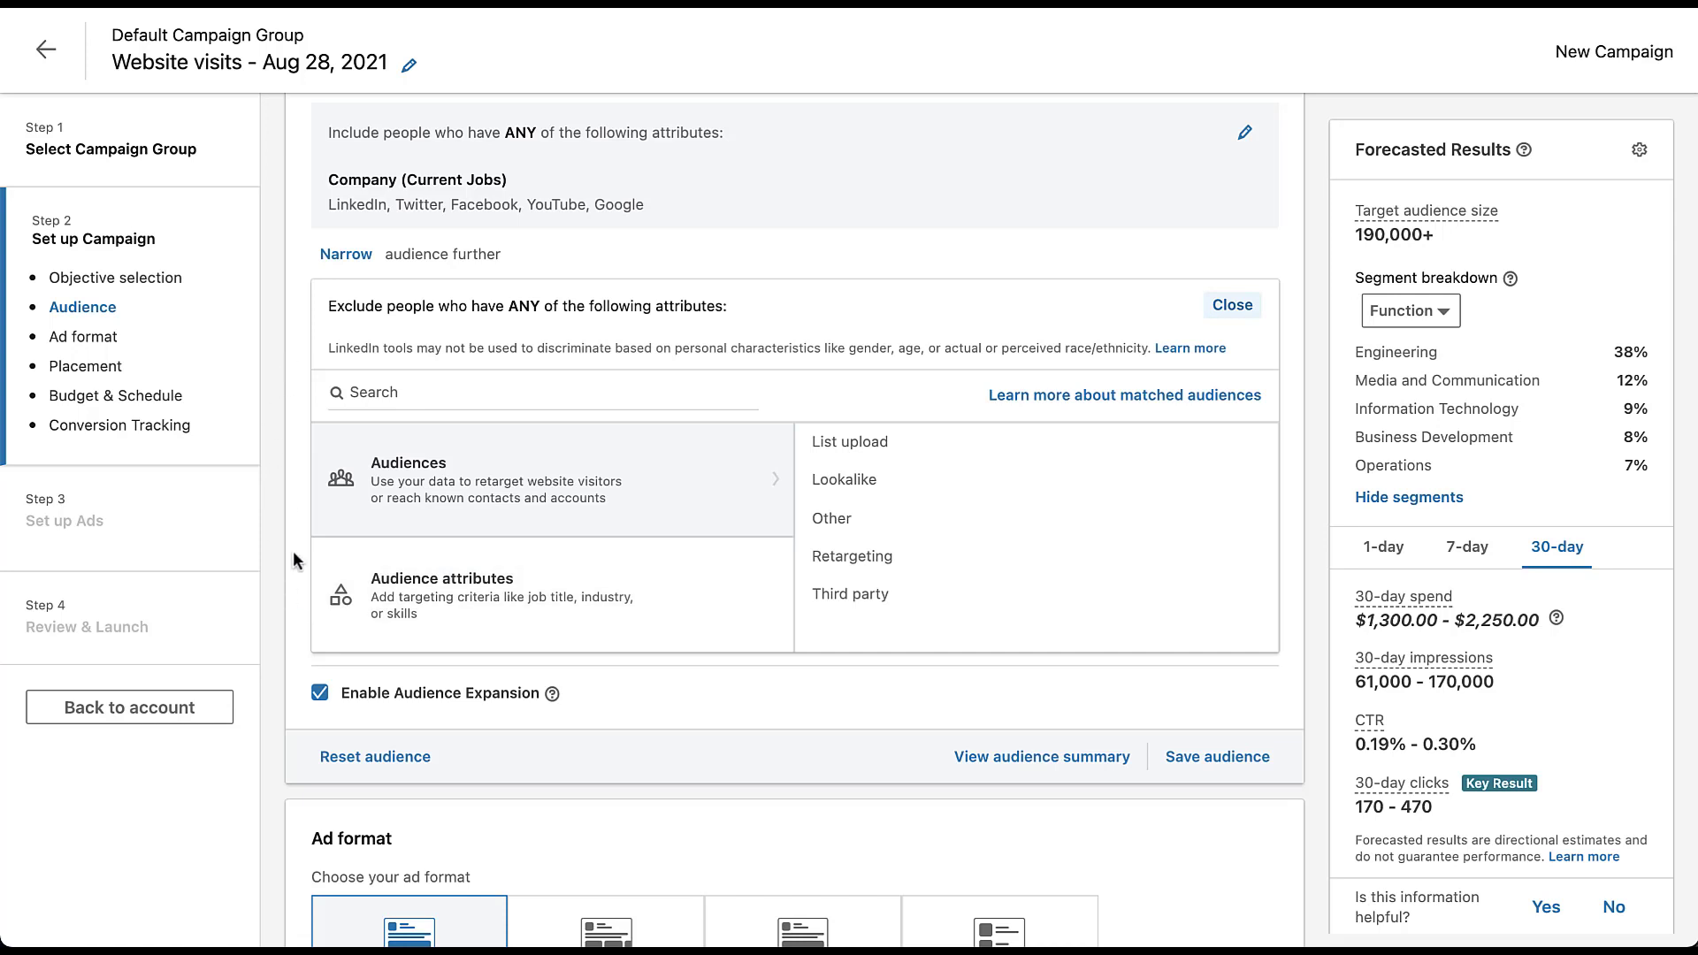
pyautogui.click(319, 694)
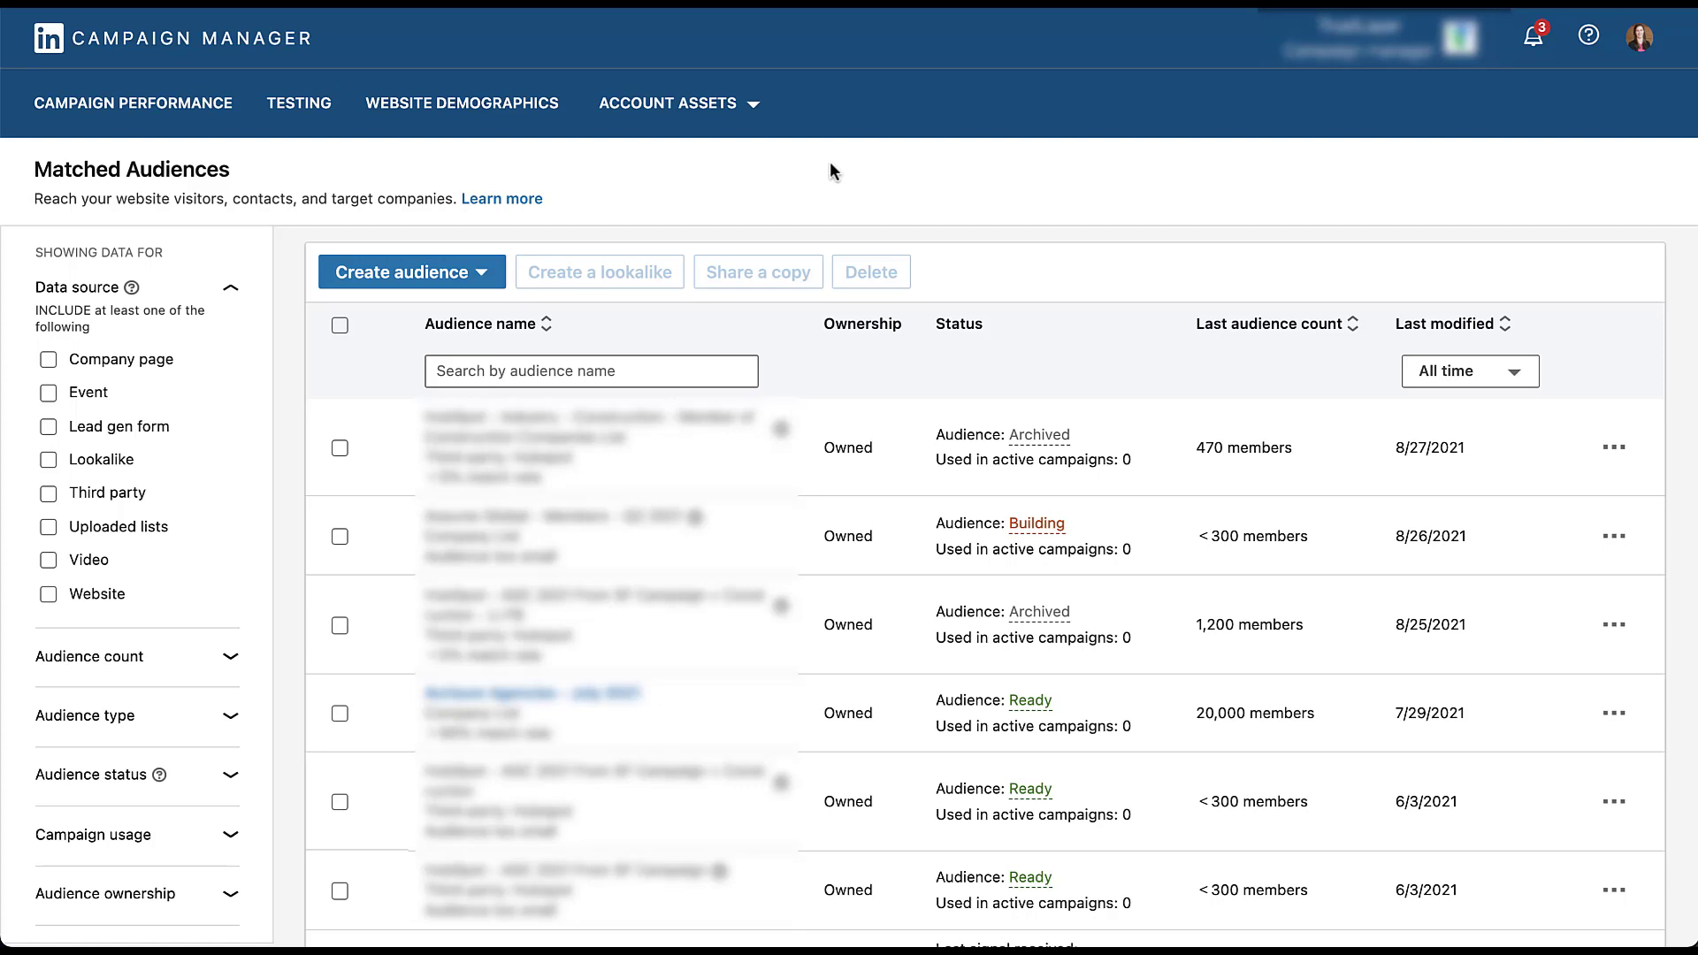
# - View the account asset types and start a new matched audience from an uploaded Company / Contact list
pyautogui.click(757, 108)
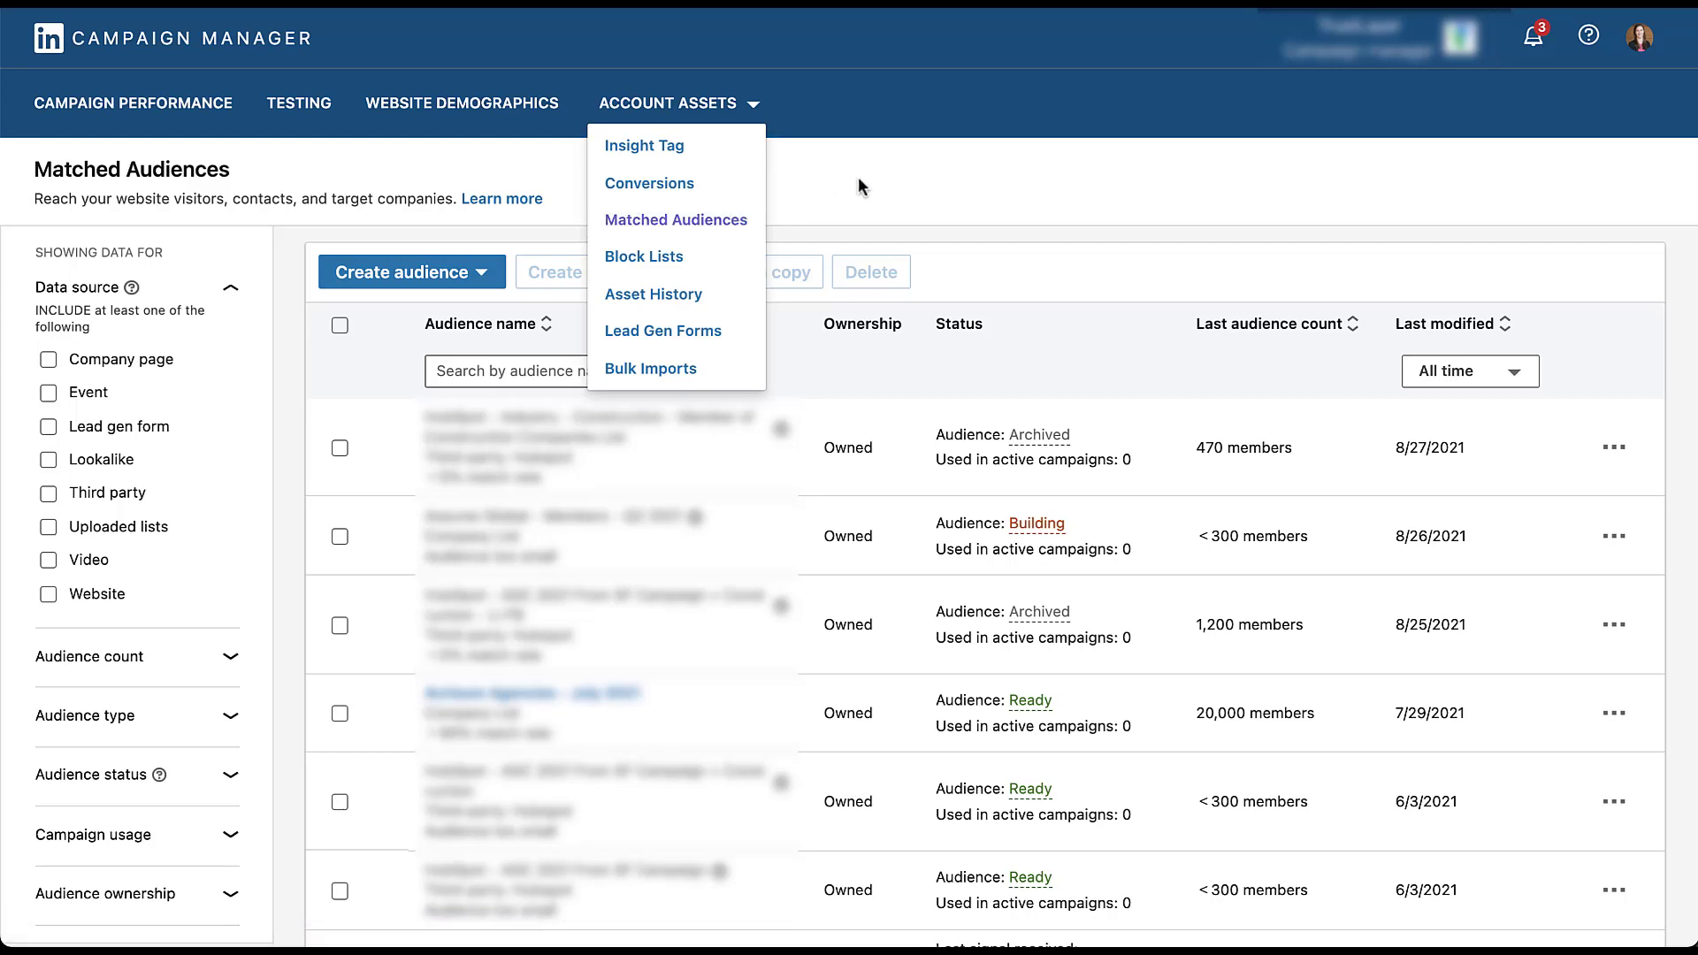
pyautogui.press('Escape')
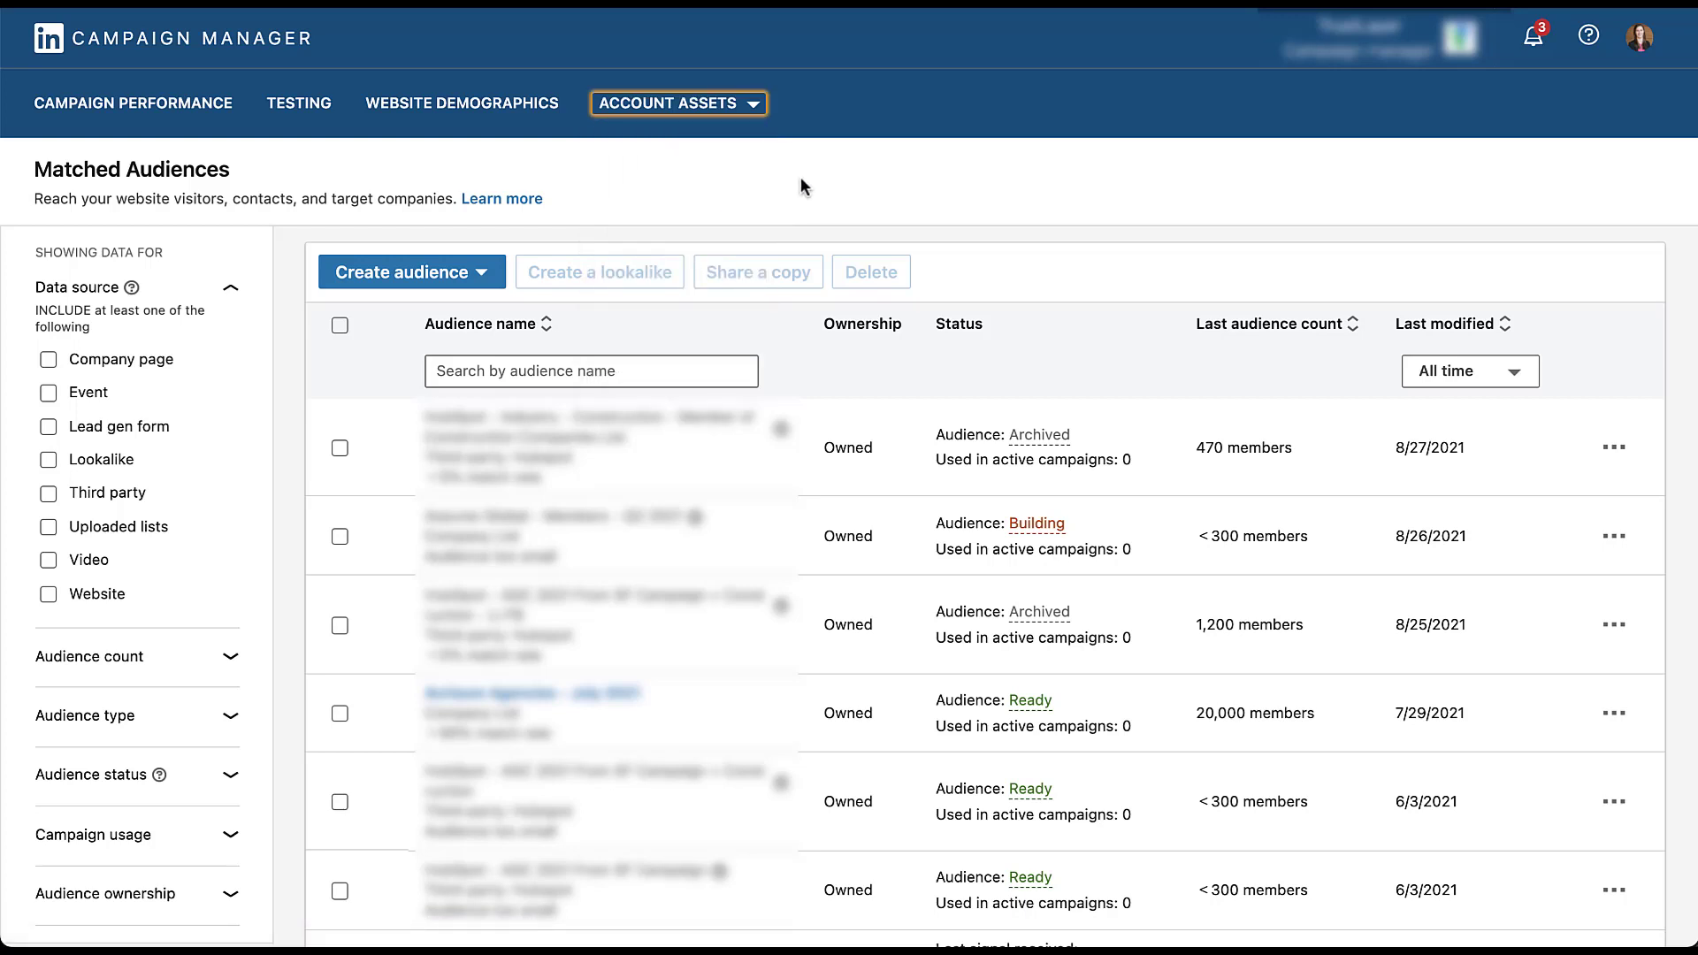
pyautogui.click(505, 273)
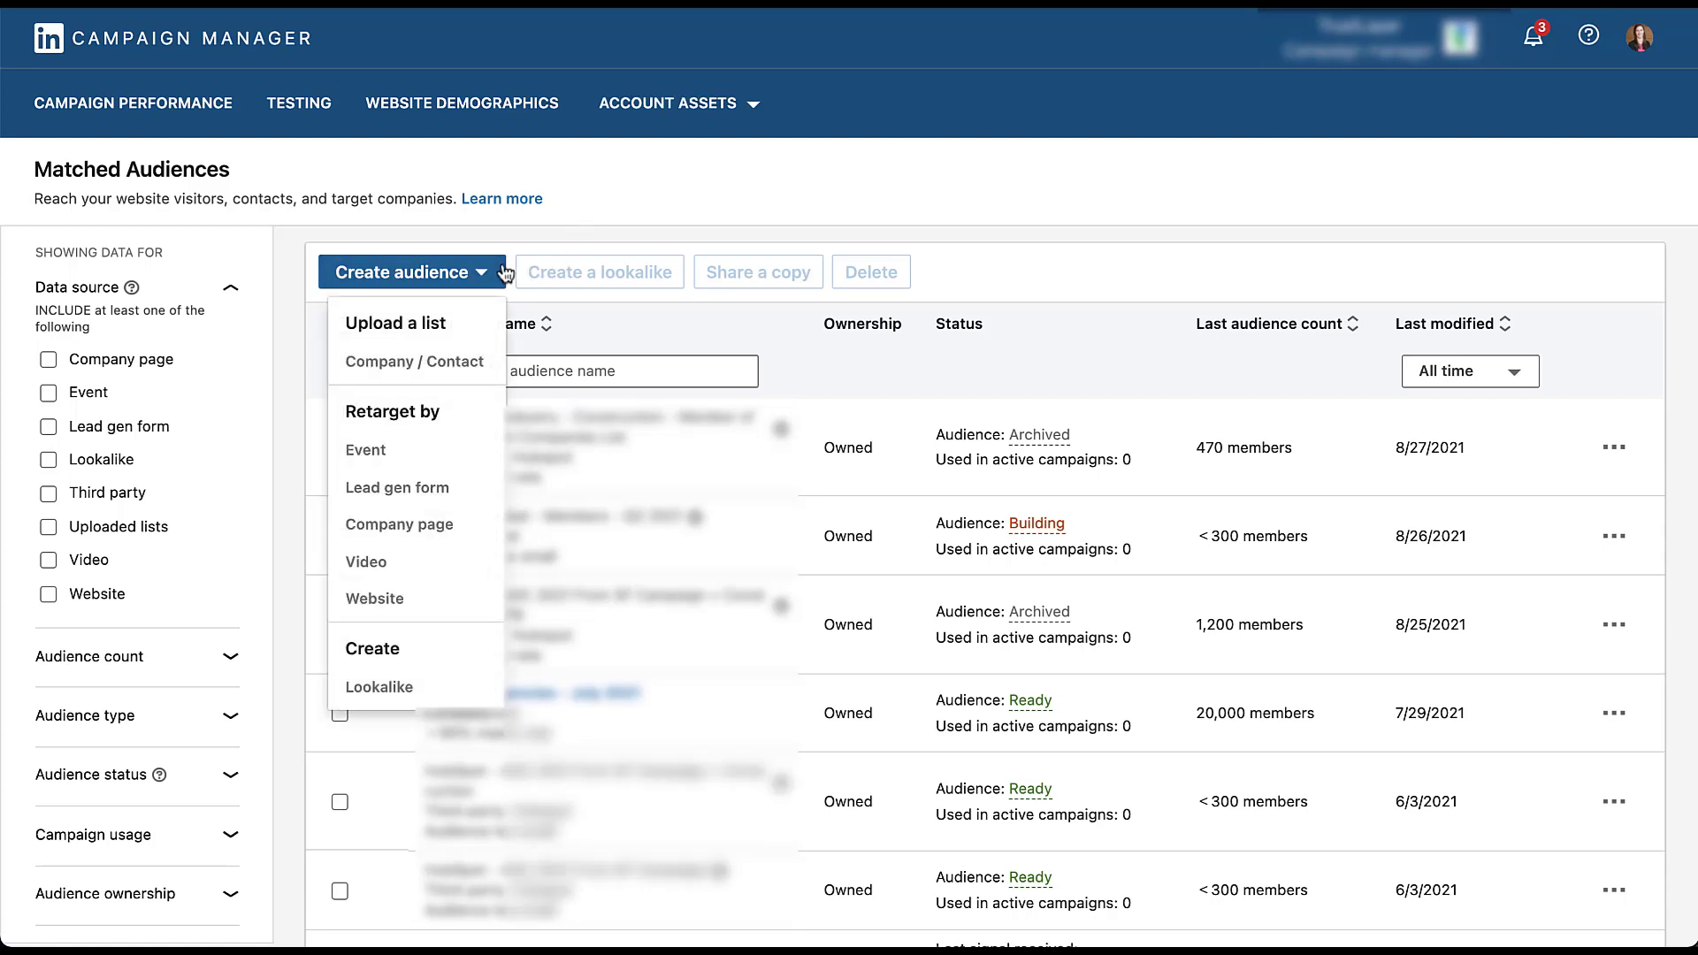
pyautogui.click(496, 366)
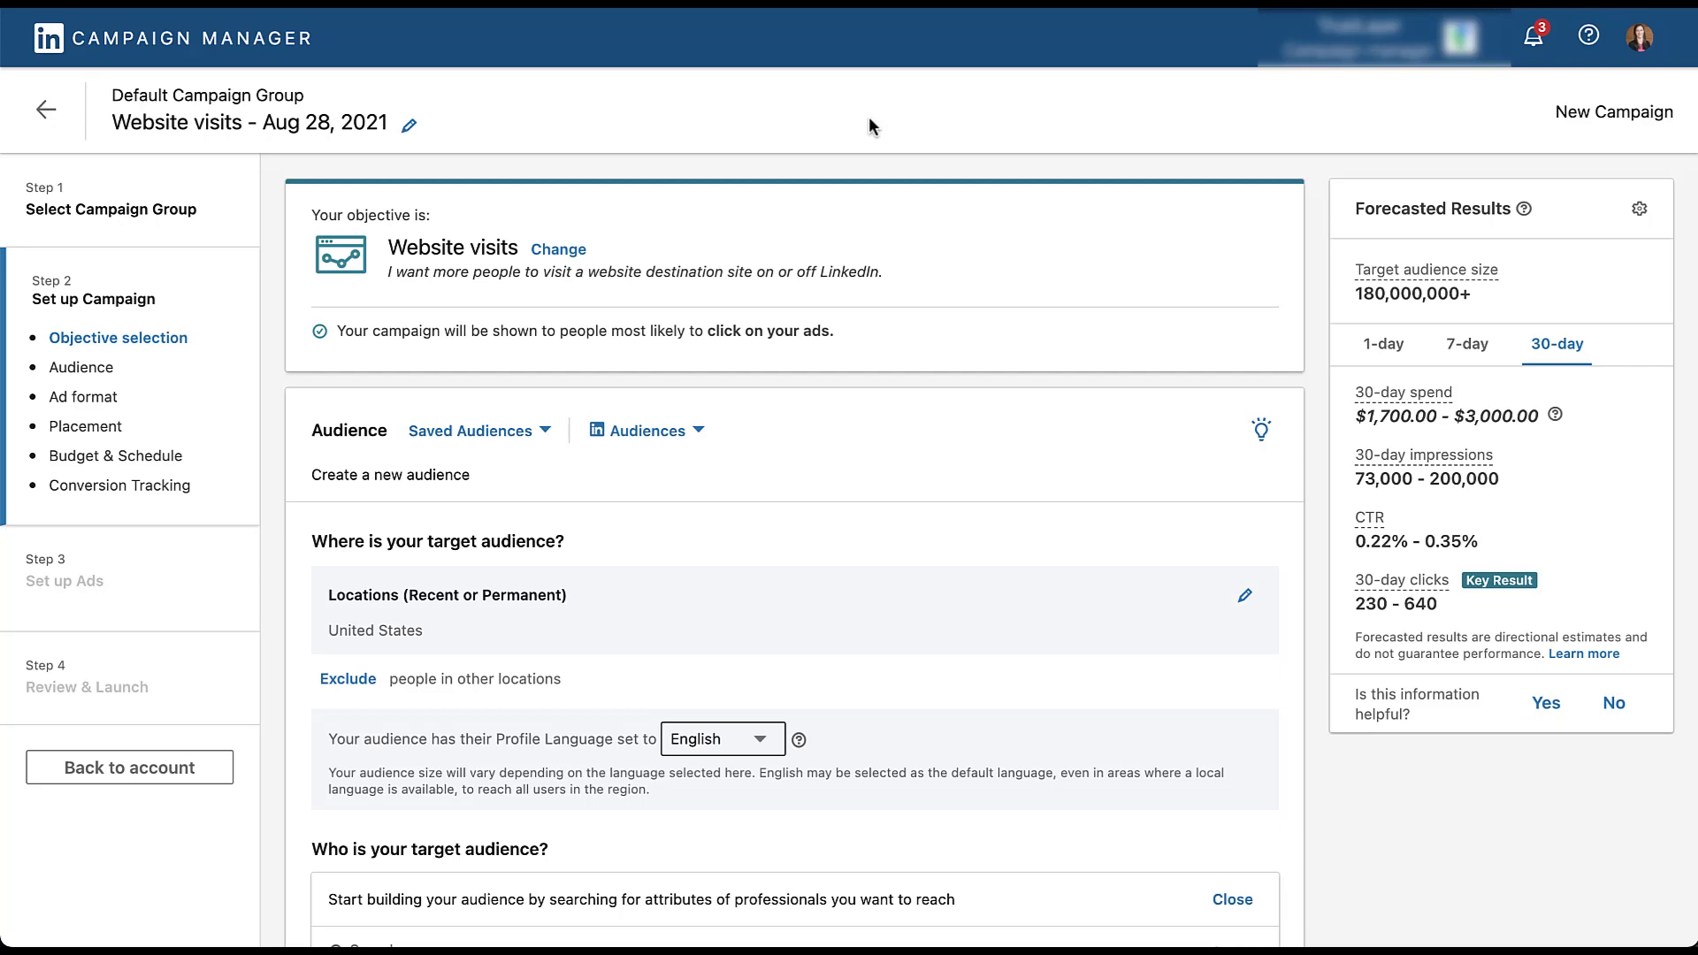
# - Include the first uploaded company list in the Website visits campaign's target audience
pyautogui.scroll(-3, 274, 579)
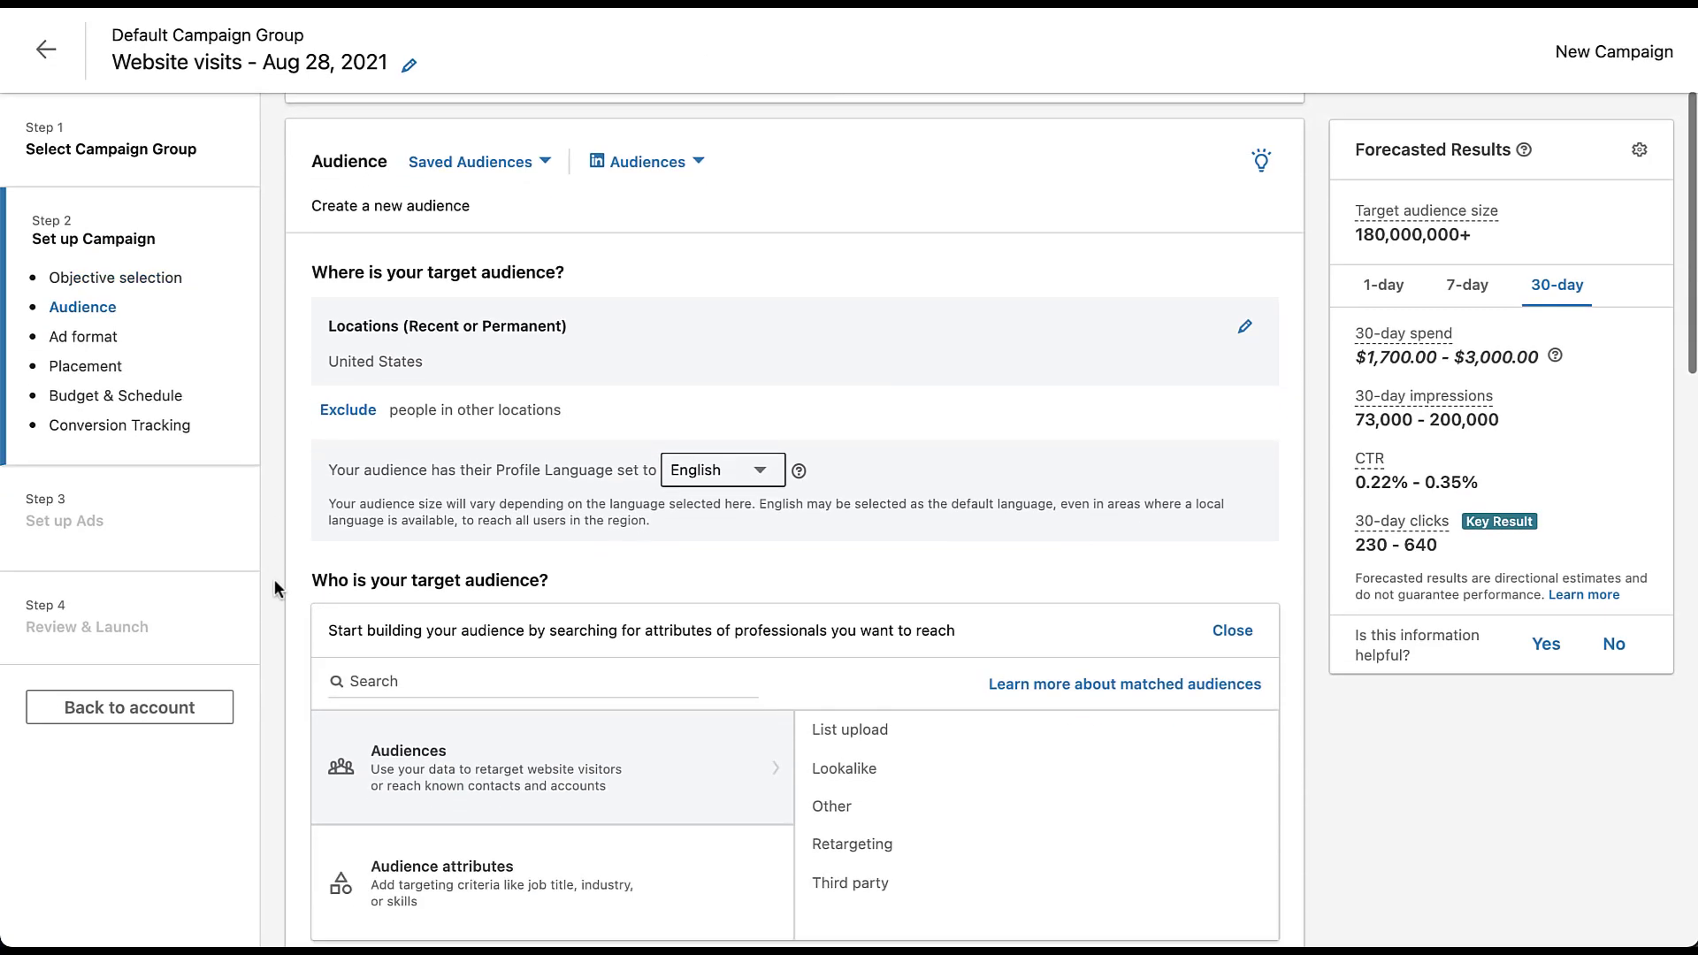
pyautogui.scroll(-5, 277, 588)
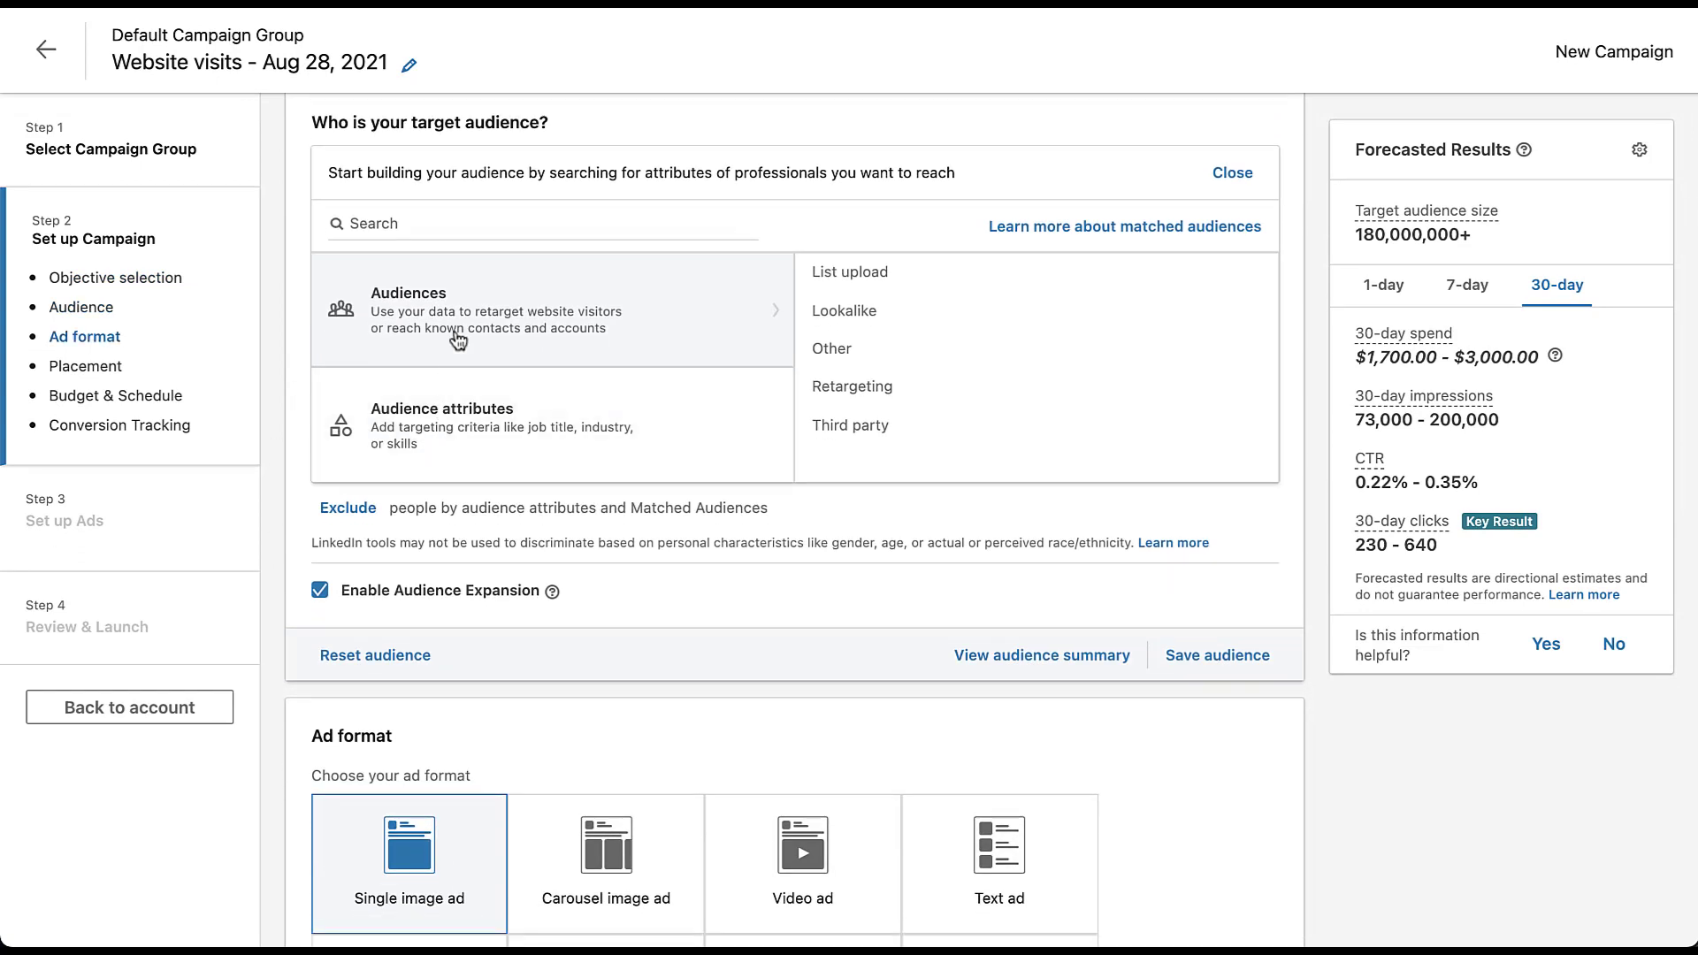
pyautogui.click(902, 289)
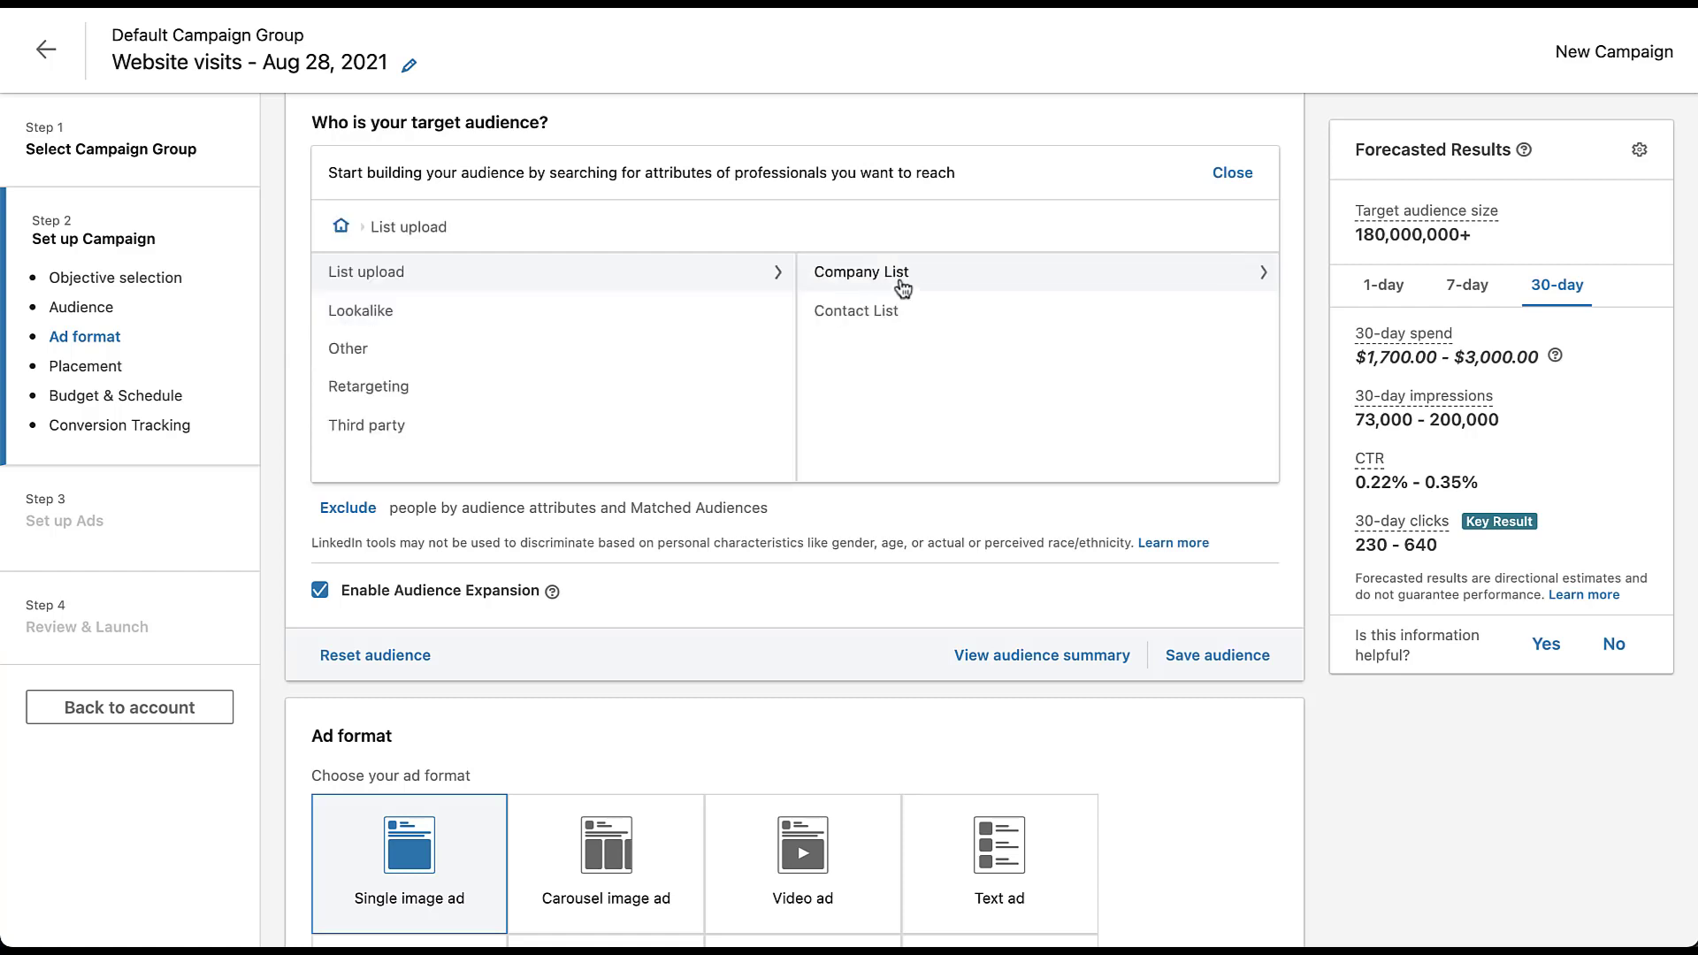
pyautogui.click(945, 281)
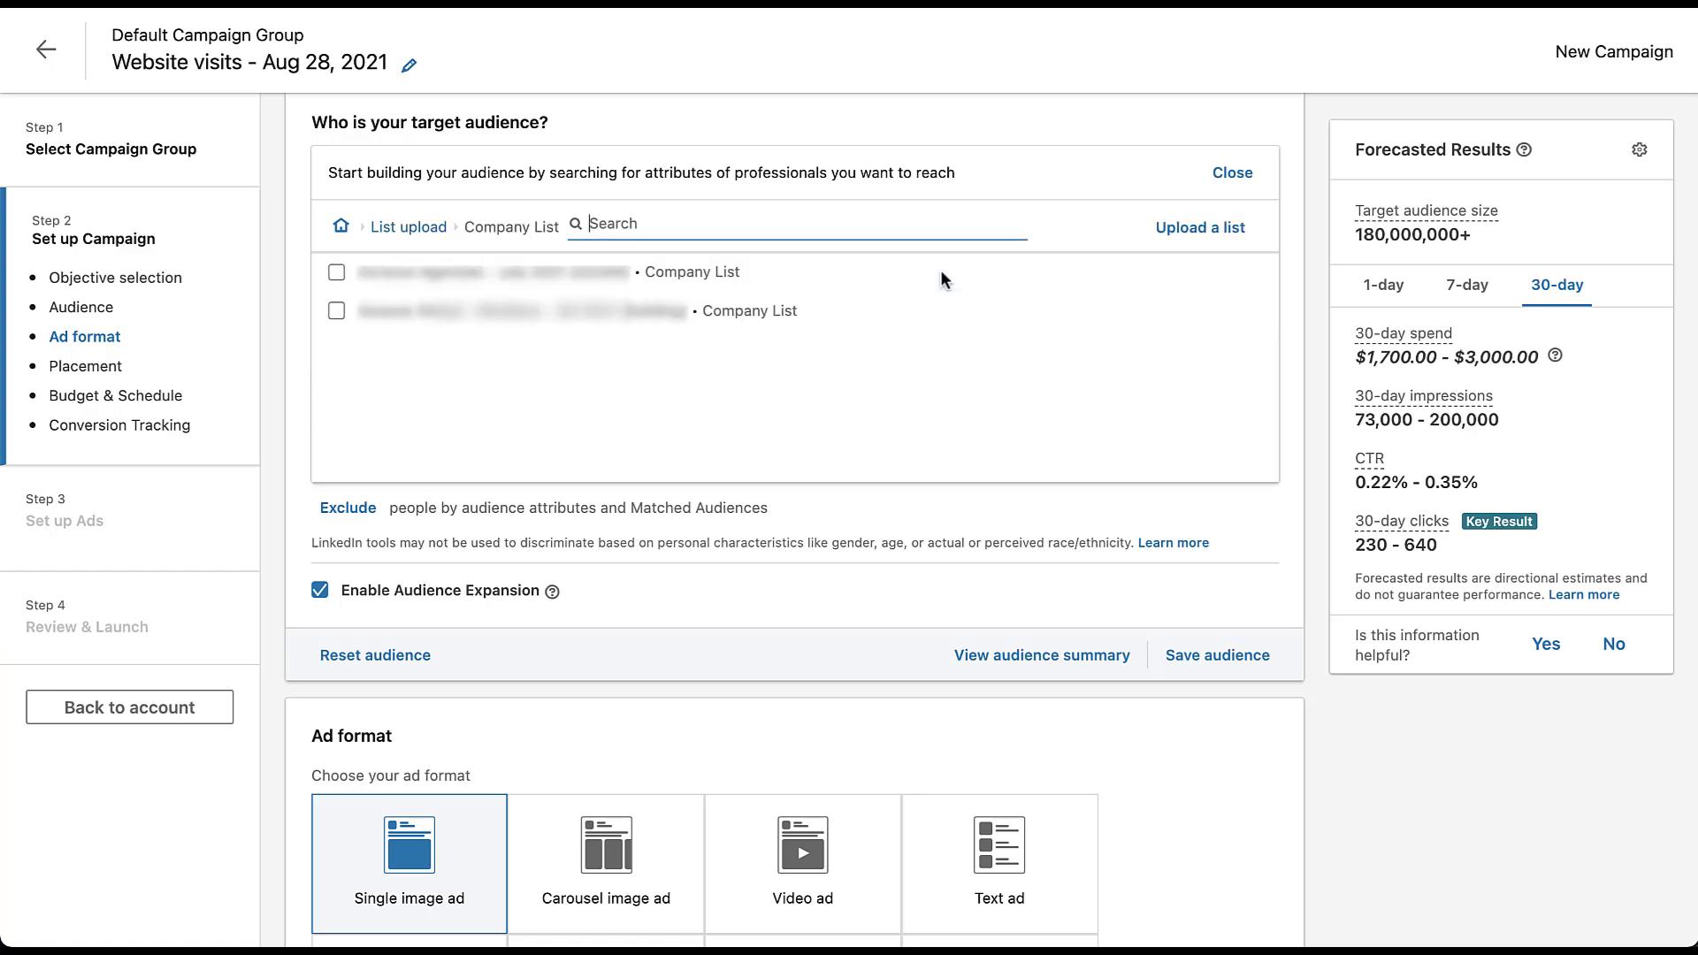
pyautogui.click(336, 273)
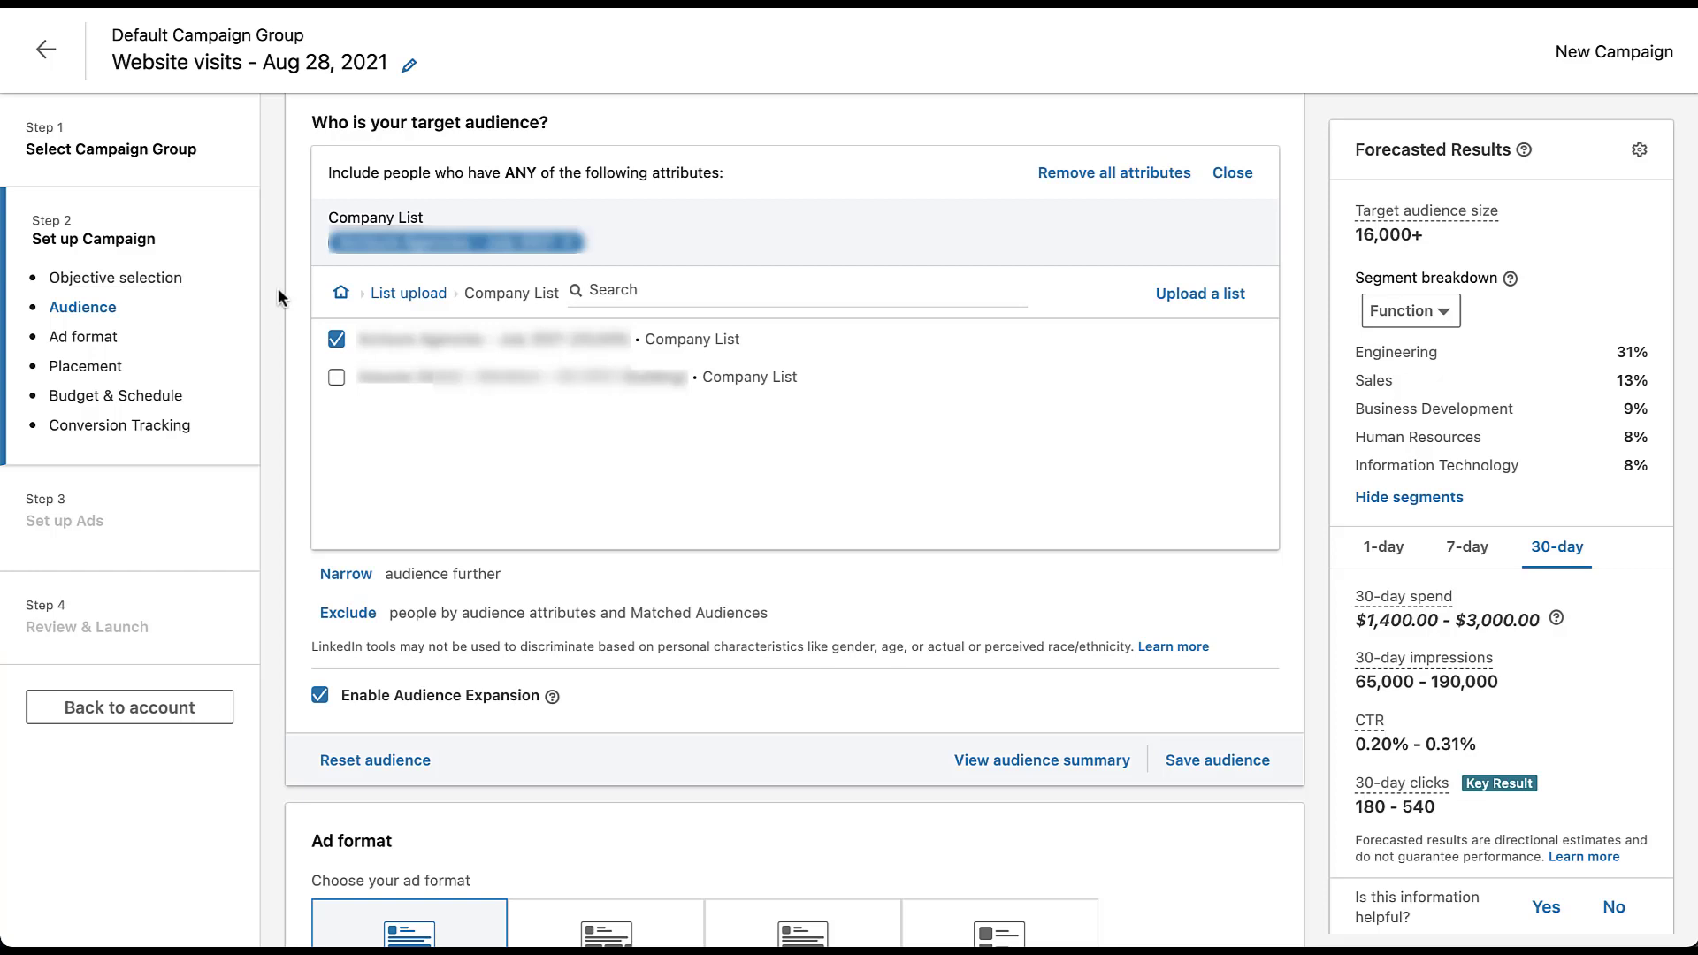
# - Open the narrowing options for the company-list audience and disable Audience Expansion
pyautogui.click(334, 575)
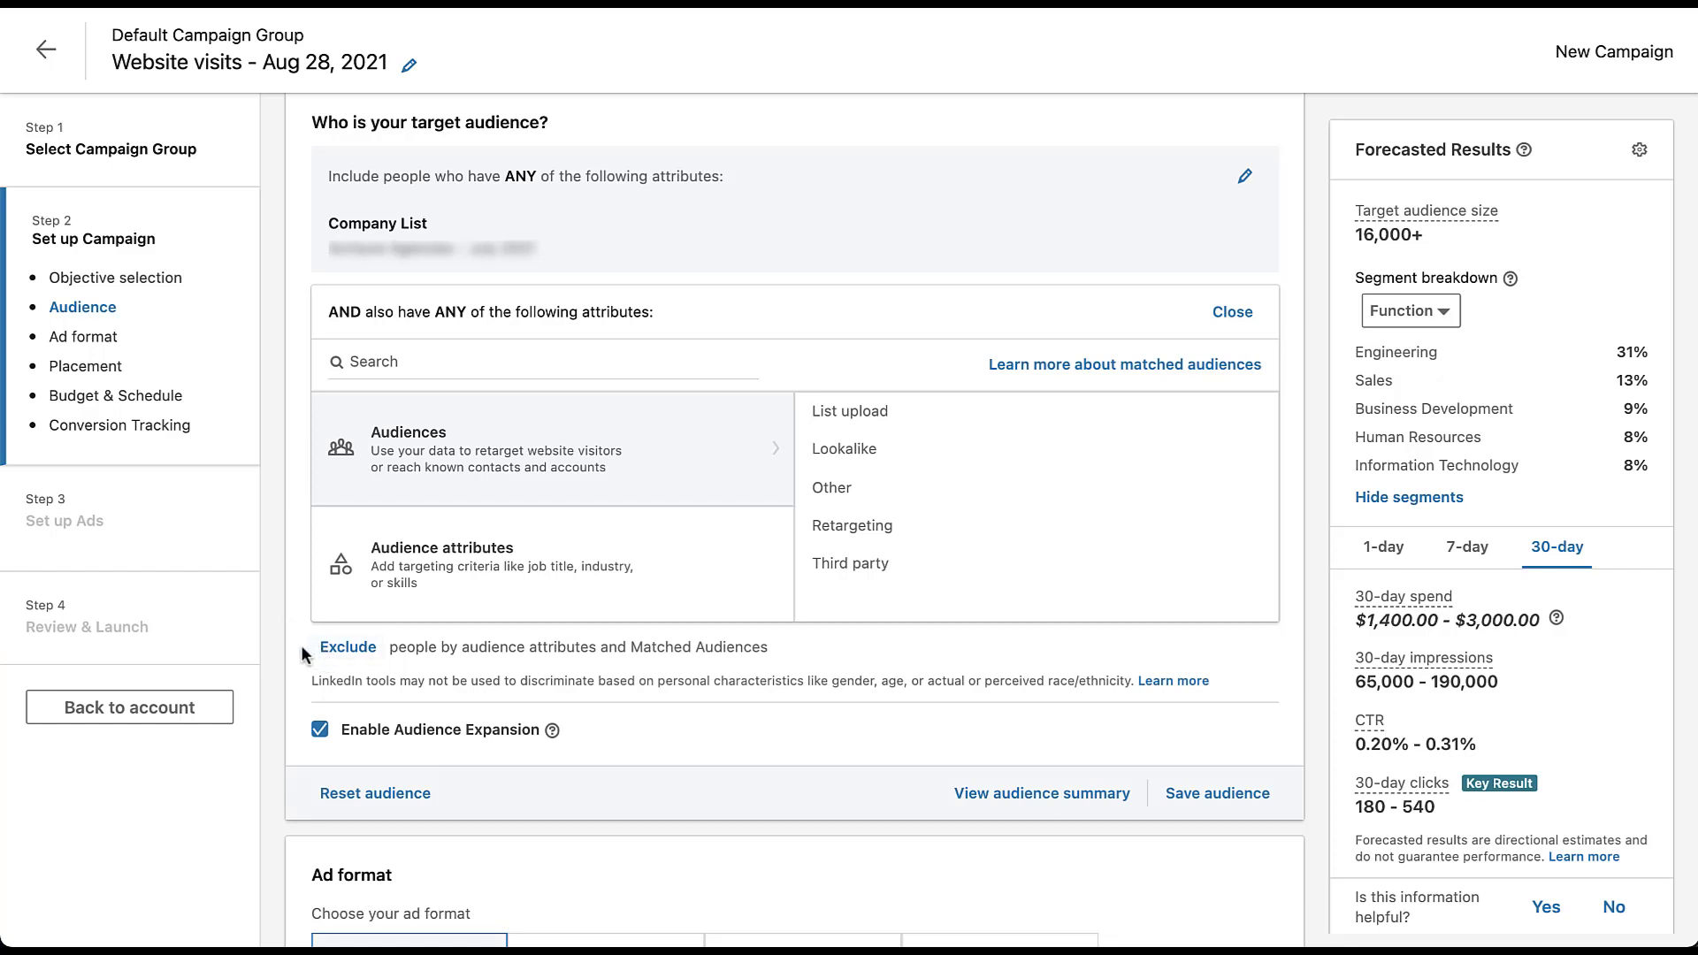
pyautogui.click(320, 733)
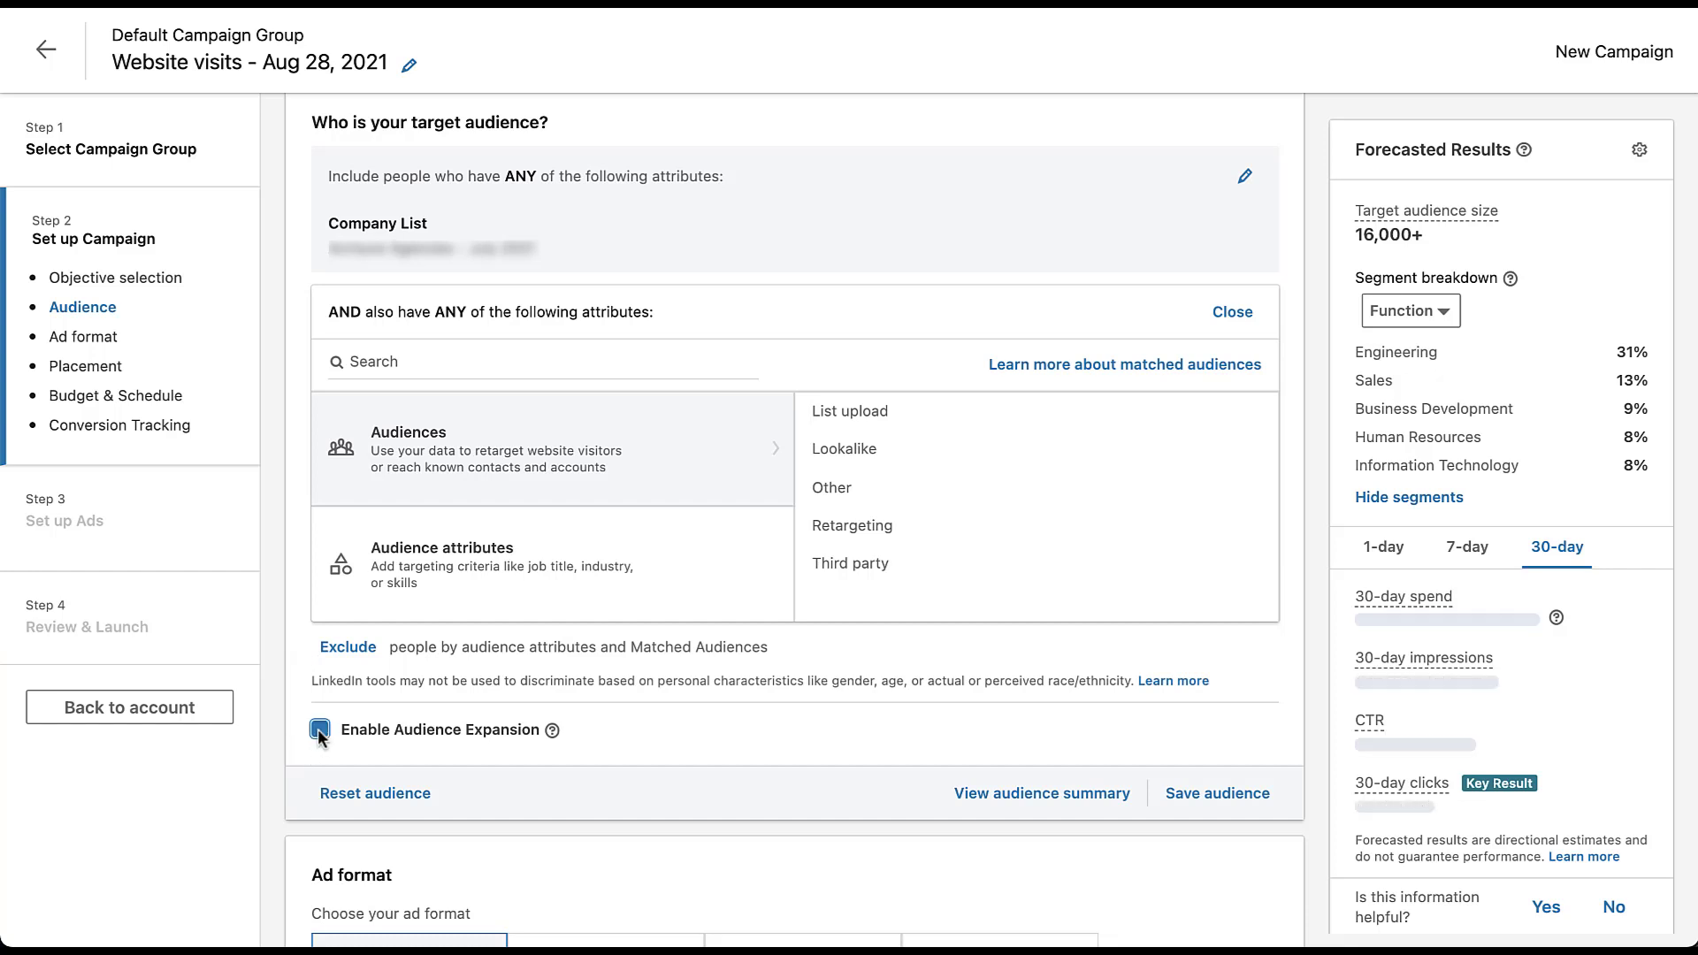